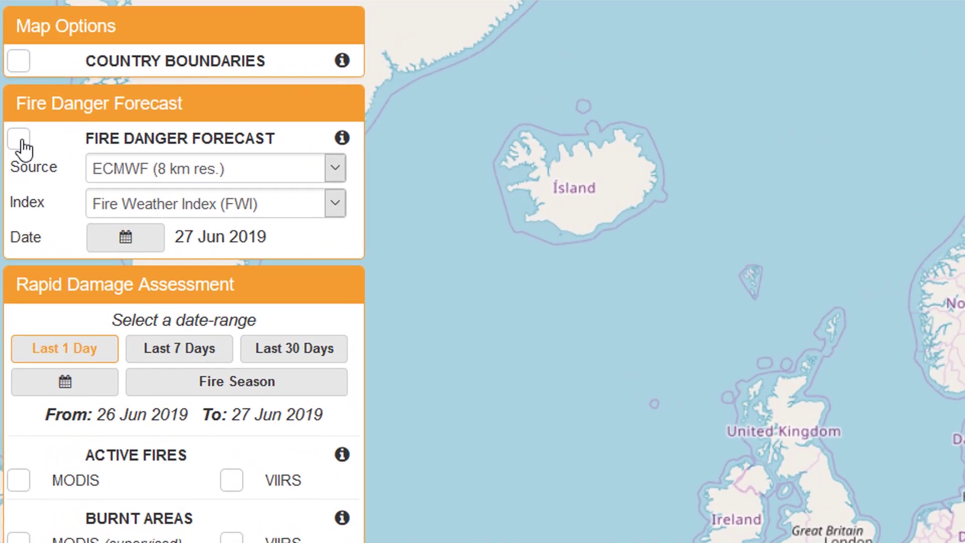
Show the fire danger forecast for ECMWF (8 km res.) and Fire Weather Index (FWI) on the map and display its legend.
click(337, 171)
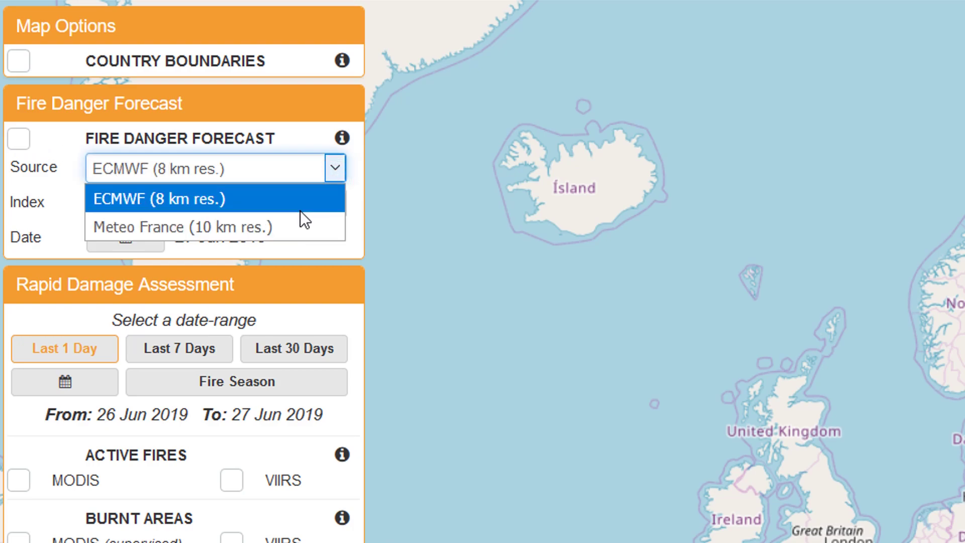
click(341, 173)
click(330, 210)
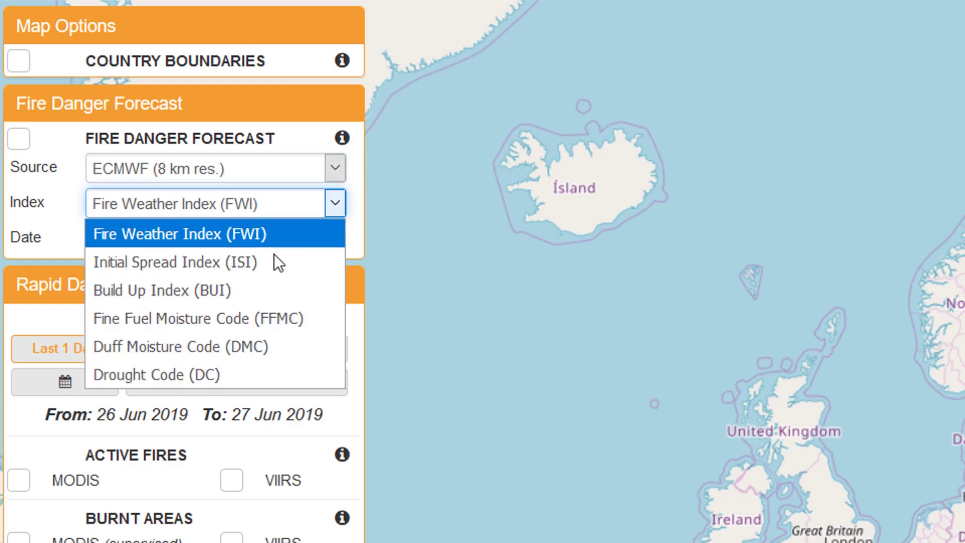
click(345, 204)
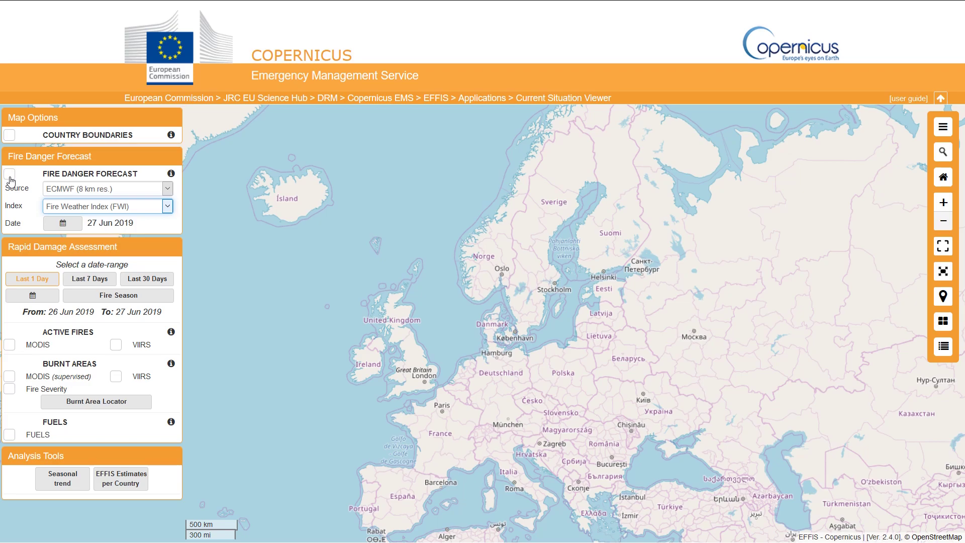
click(10, 174)
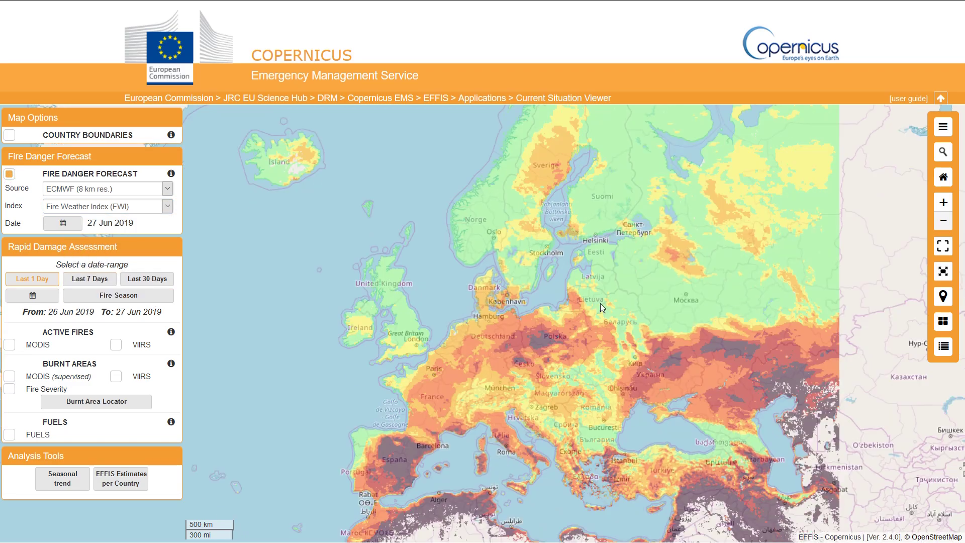
drag(600, 303, 611, 272)
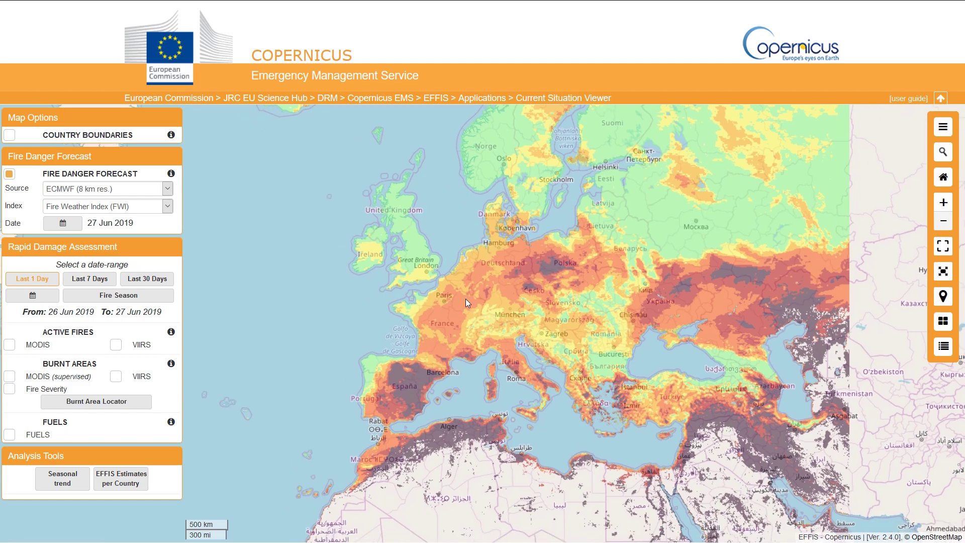
click(945, 352)
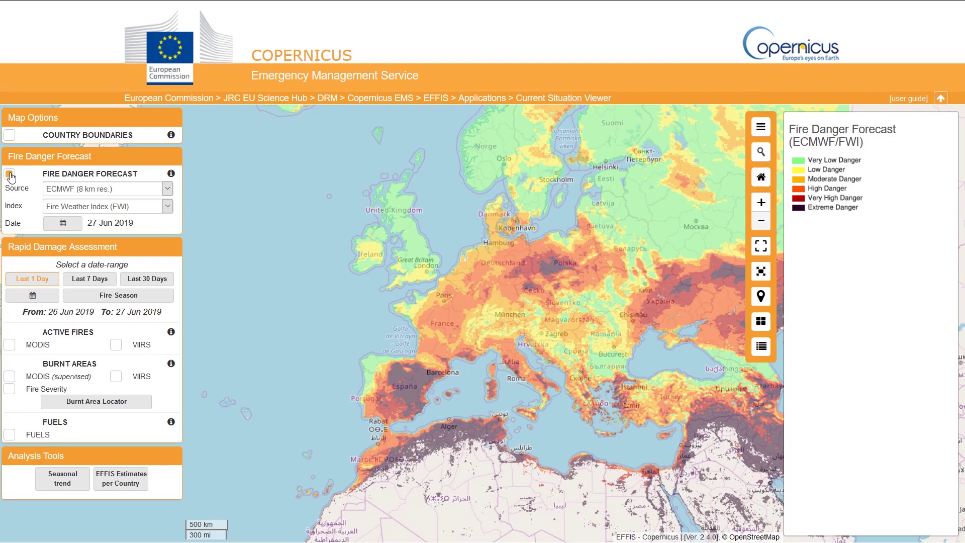
Set the fire danger forecast date to 29 Jun 2019, show the layer again and examine the danger levels over central Italy.
click(10, 175)
click(68, 225)
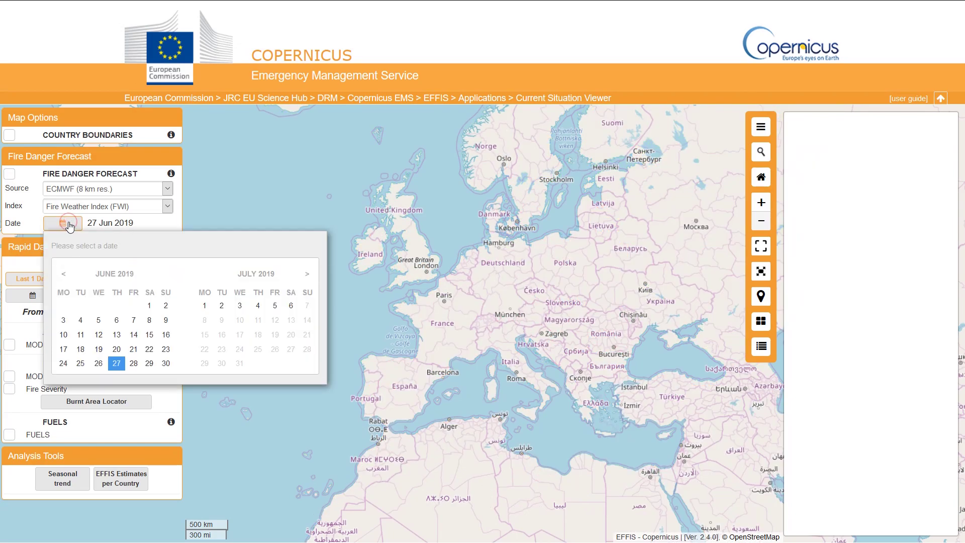
click(149, 362)
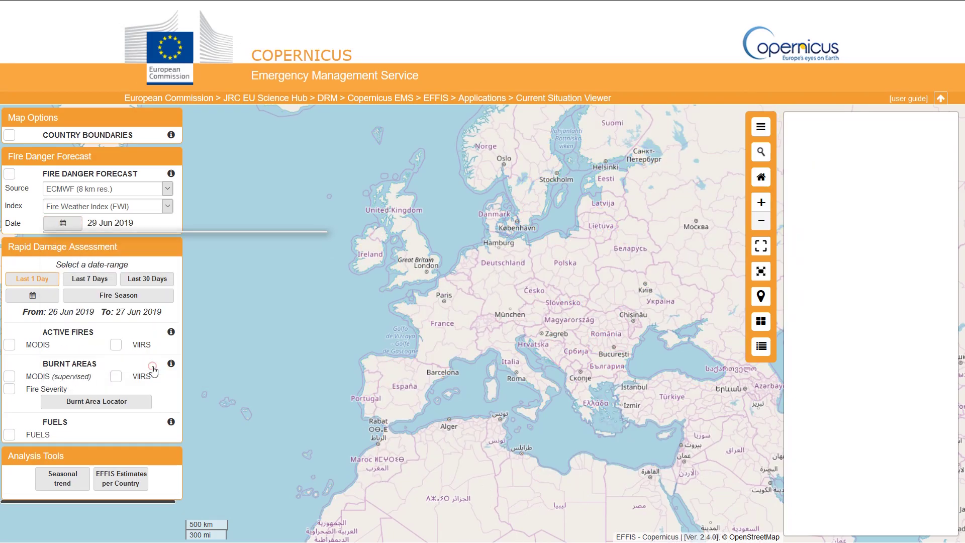
click(9, 176)
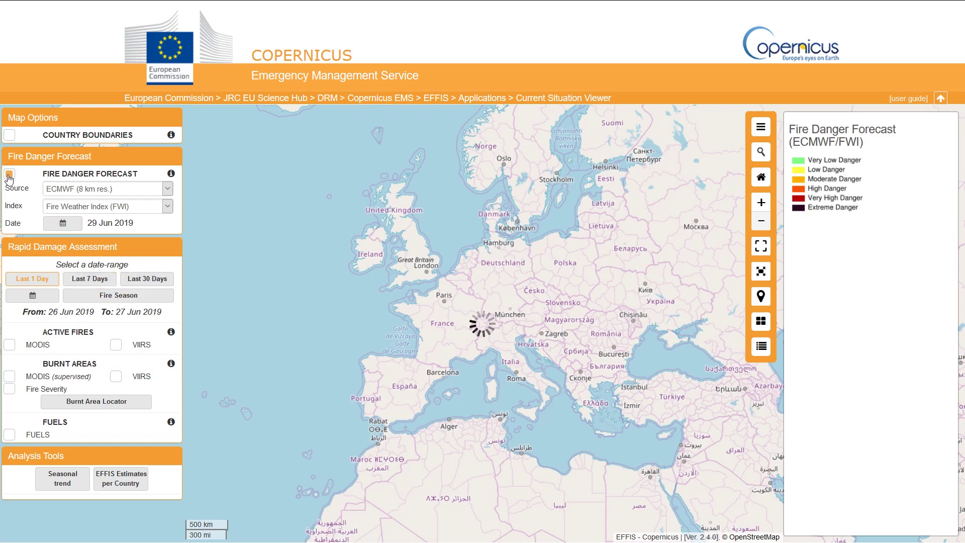
drag(441, 378, 424, 364)
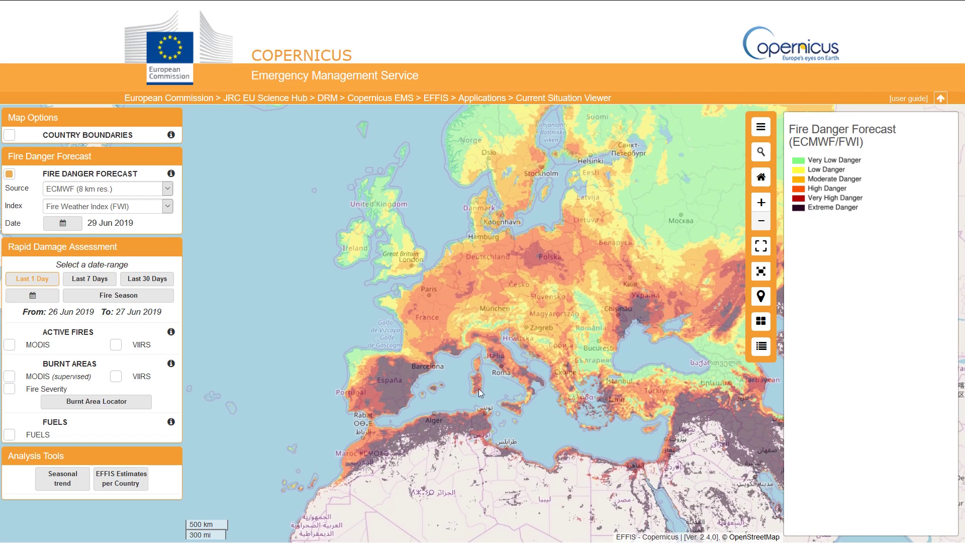
scroll(500, 362, up, 3)
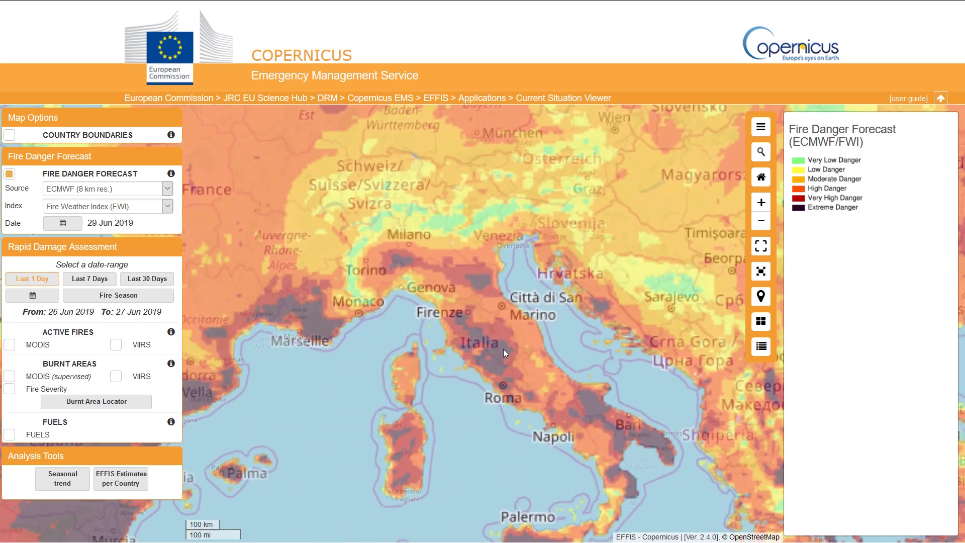
scroll(439, 336, up, 1)
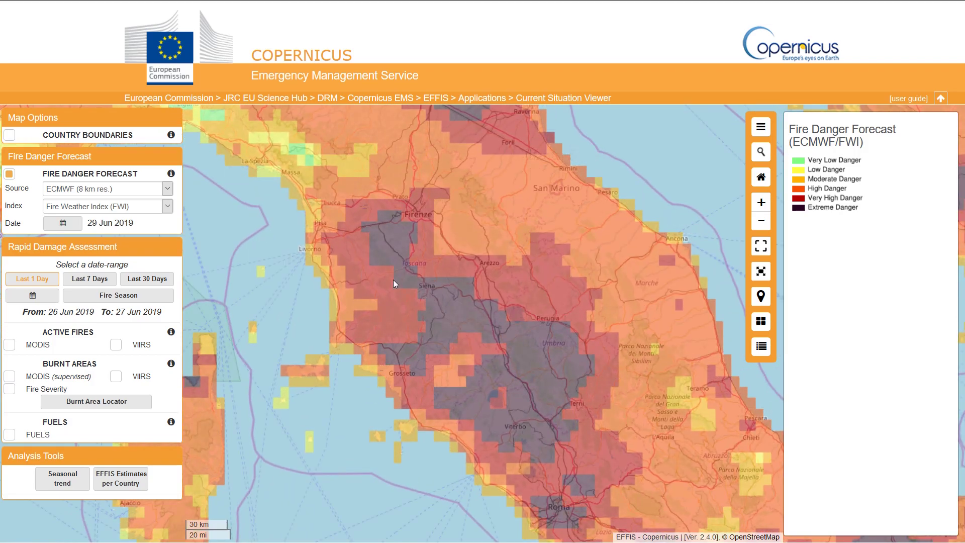
drag(470, 327, 446, 330)
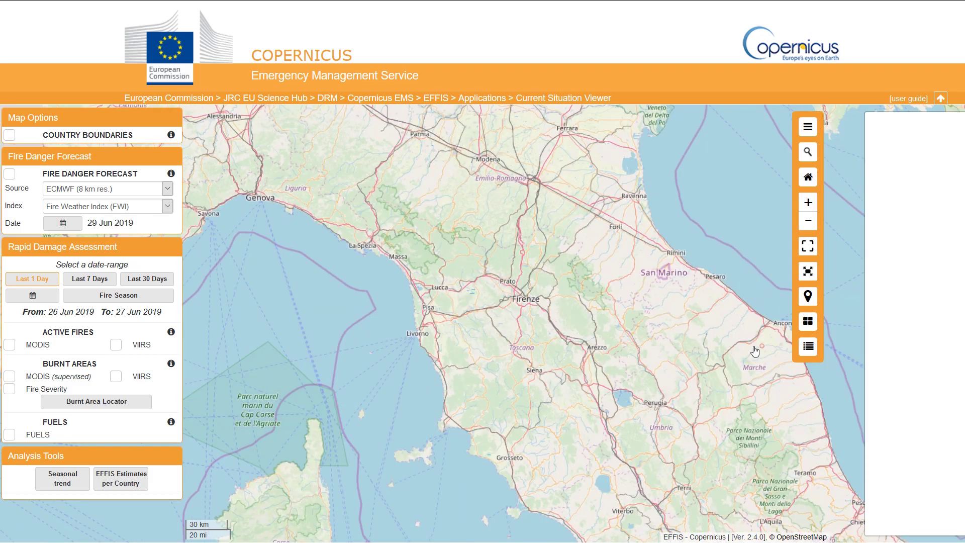
Show the MODIS and VIIRS active fires of the last day over the Iberian Peninsula.
scroll(429, 230, down, 1)
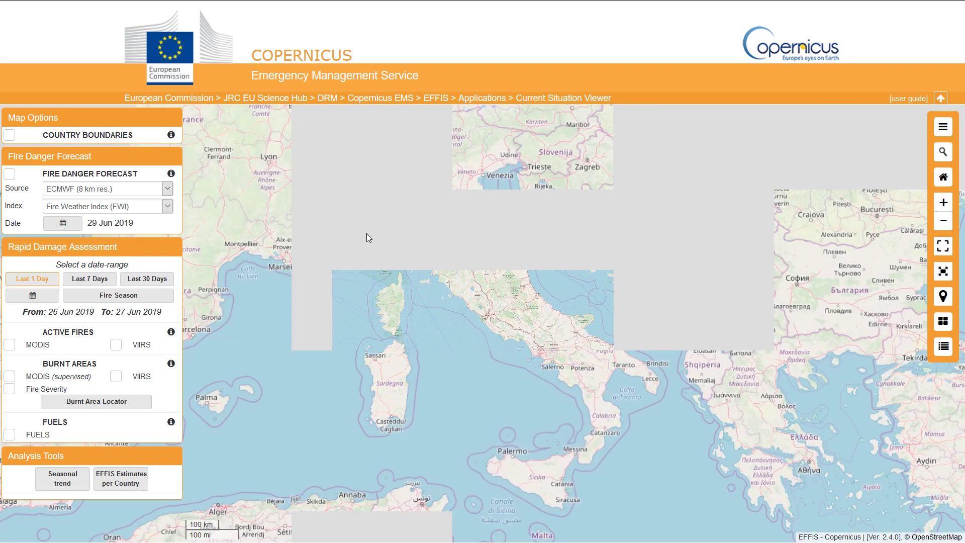
drag(366, 233, 651, 213)
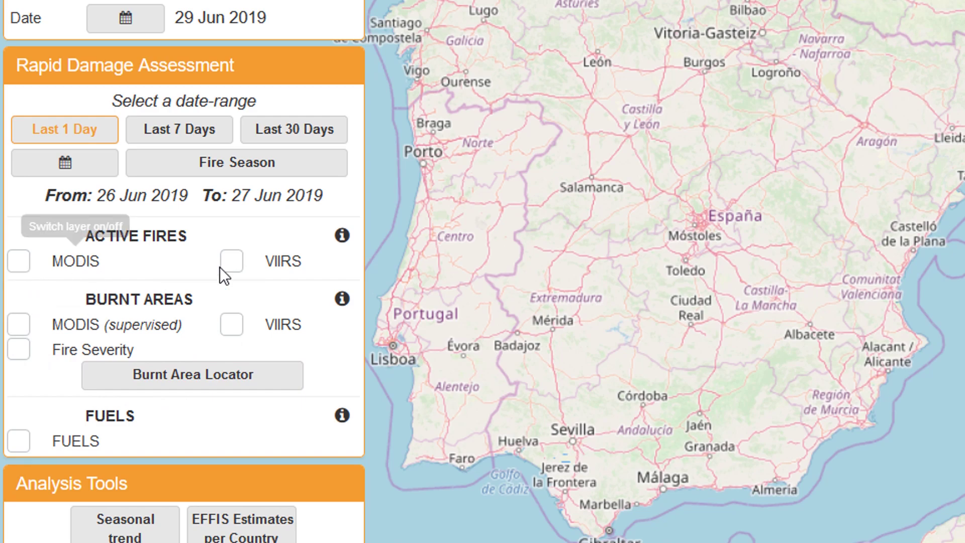
click(15, 261)
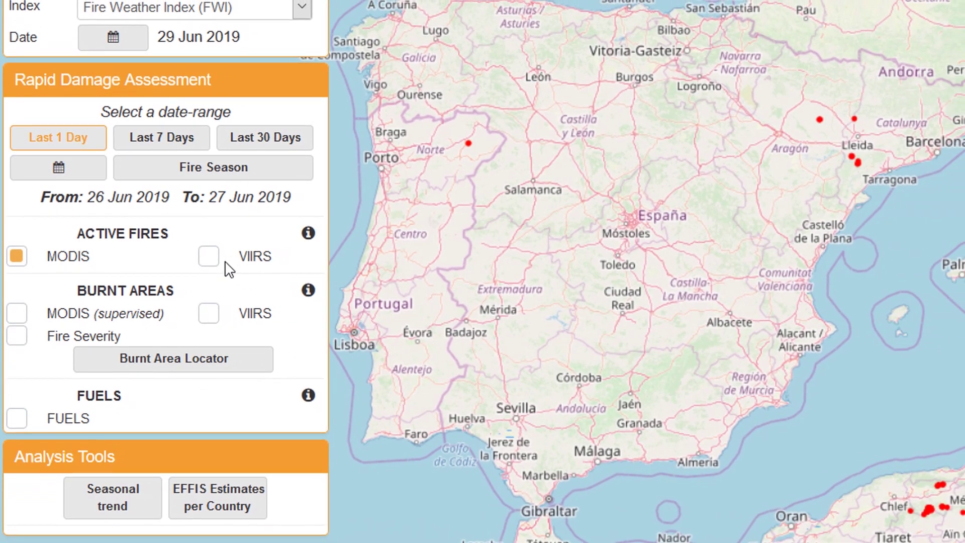
click(208, 257)
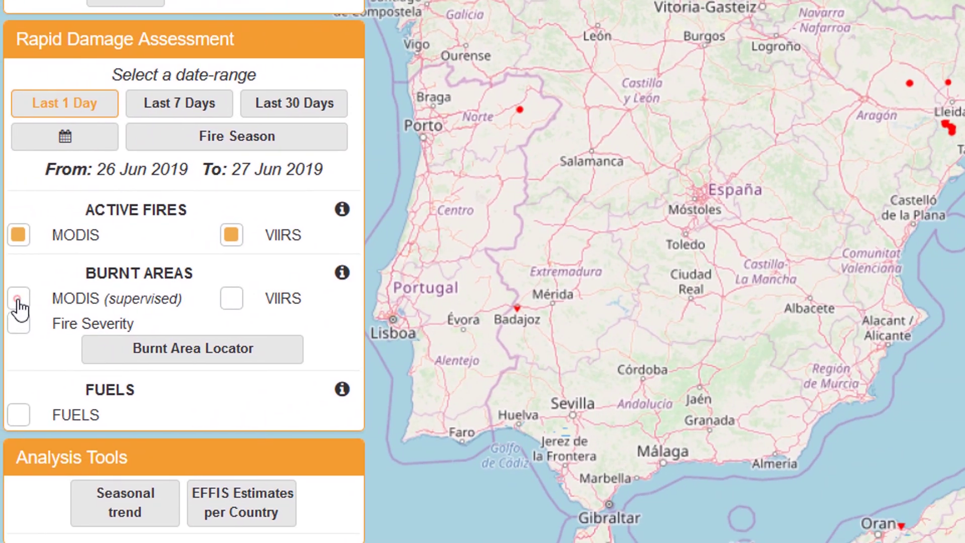
Add the supervised MODIS and the VIIRS burnt areas to the map, along with the Fire Severity layer.
click(18, 300)
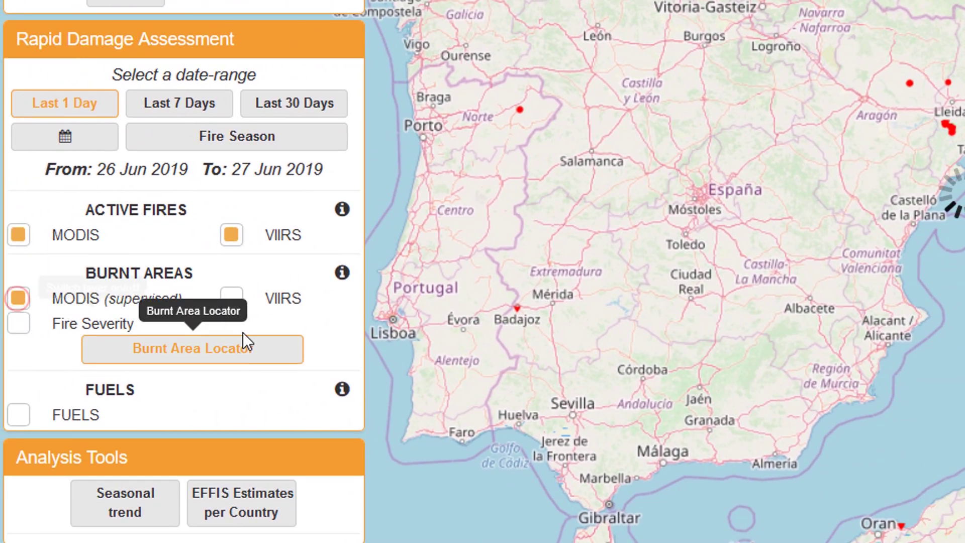
click(232, 300)
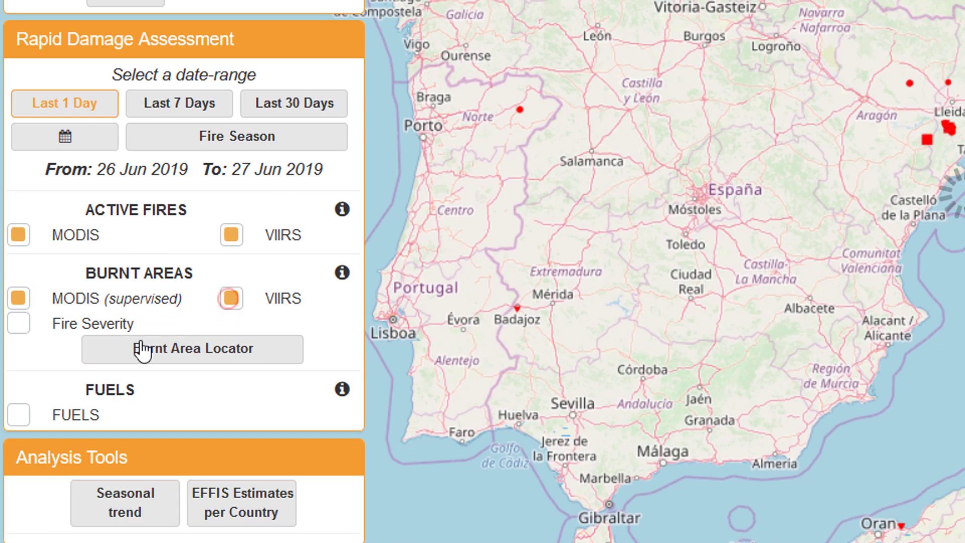
click(18, 327)
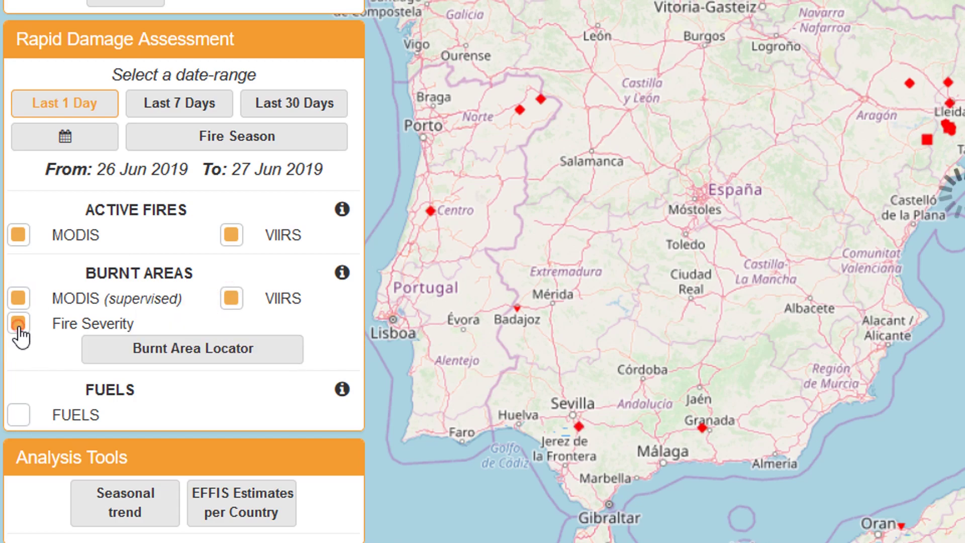
List the burnt areas for Spain, province Tarragona, in the Burnt Area Locator.
click(187, 361)
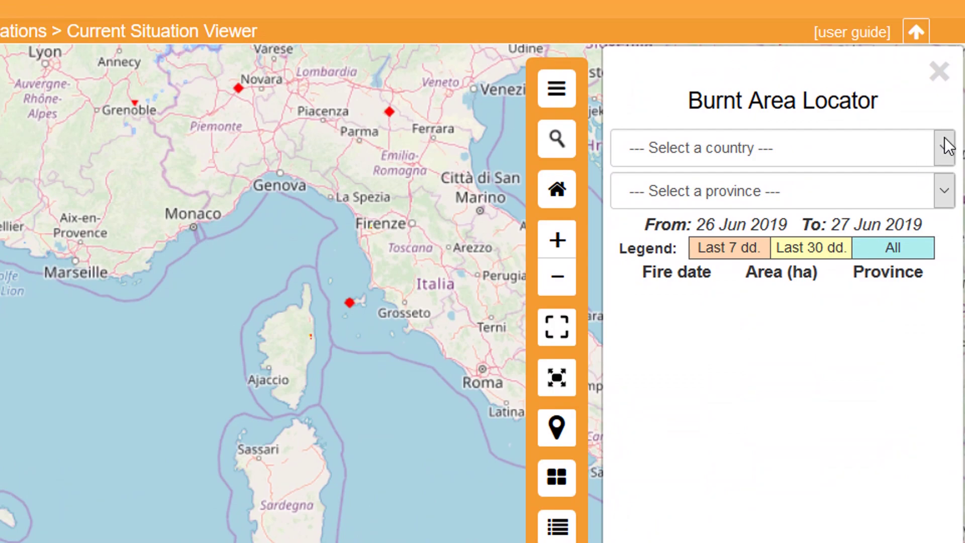
click(945, 147)
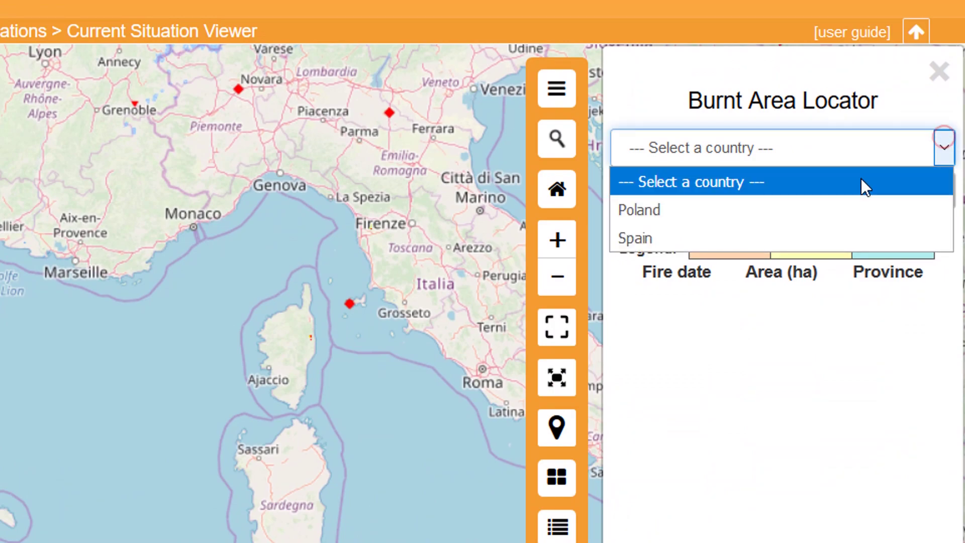
click(773, 240)
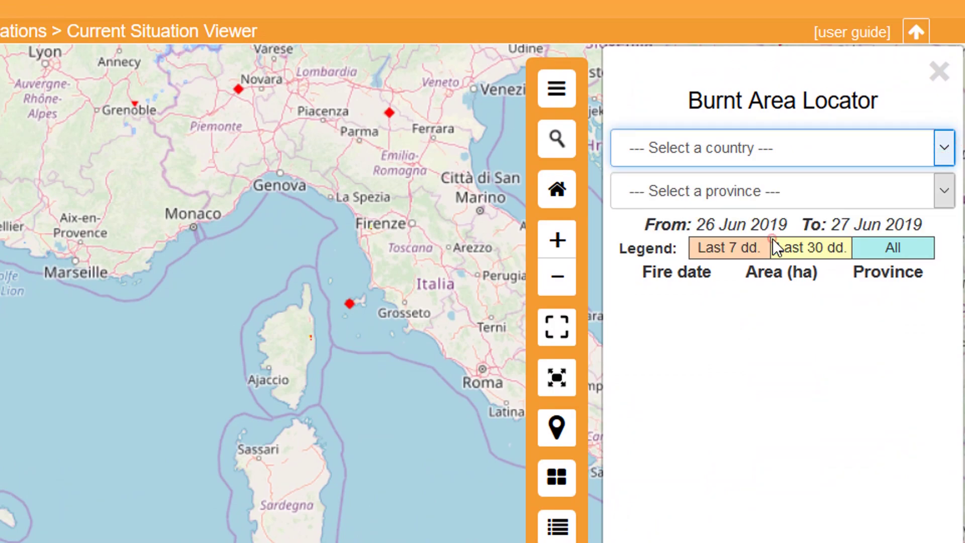
click(943, 191)
click(755, 259)
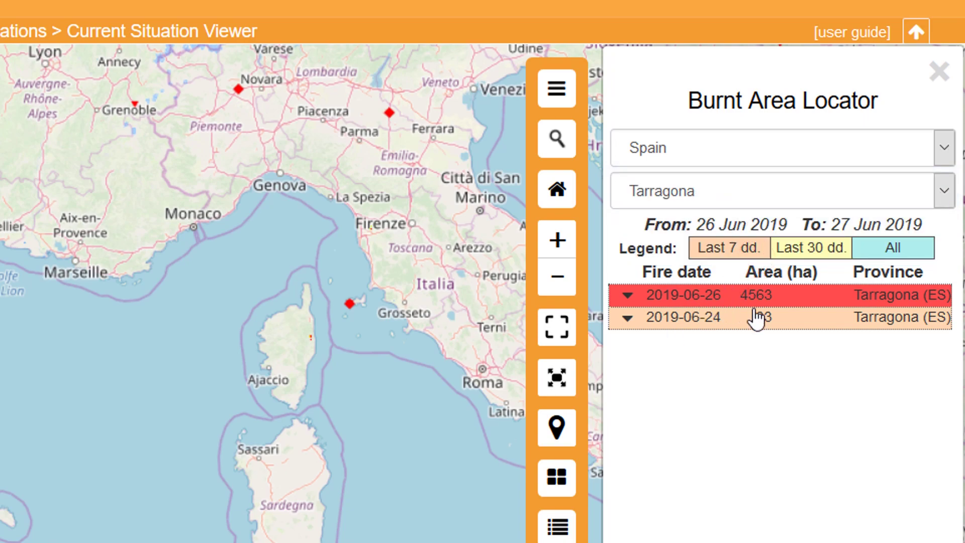
Zoom the map to the Tarragona burnt area dated 2019-06-26 and inspect its perimeter.
click(627, 301)
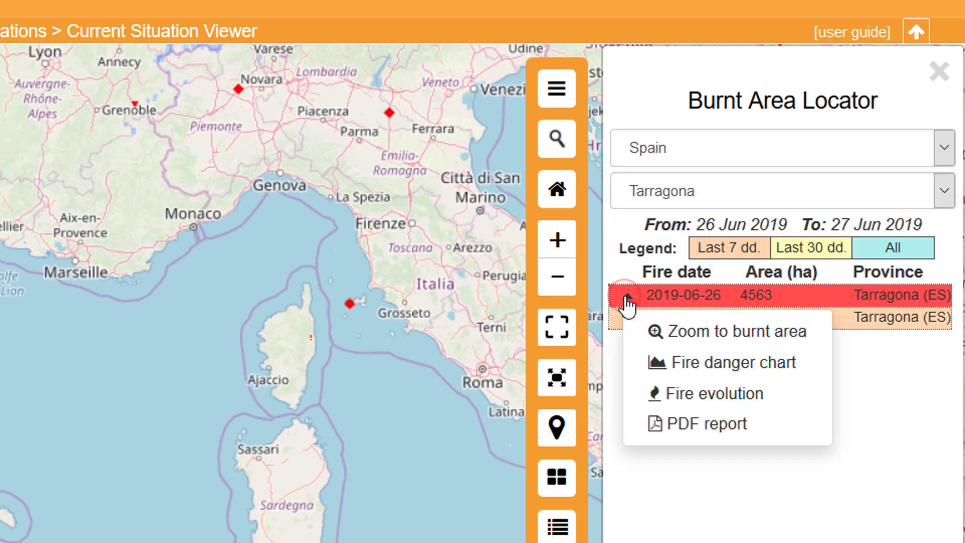
click(705, 339)
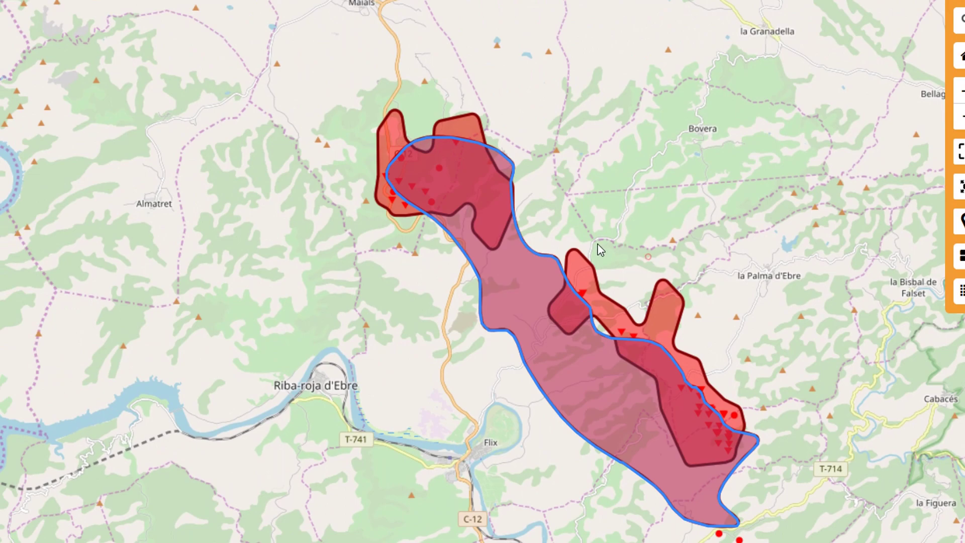
drag(598, 249, 608, 162)
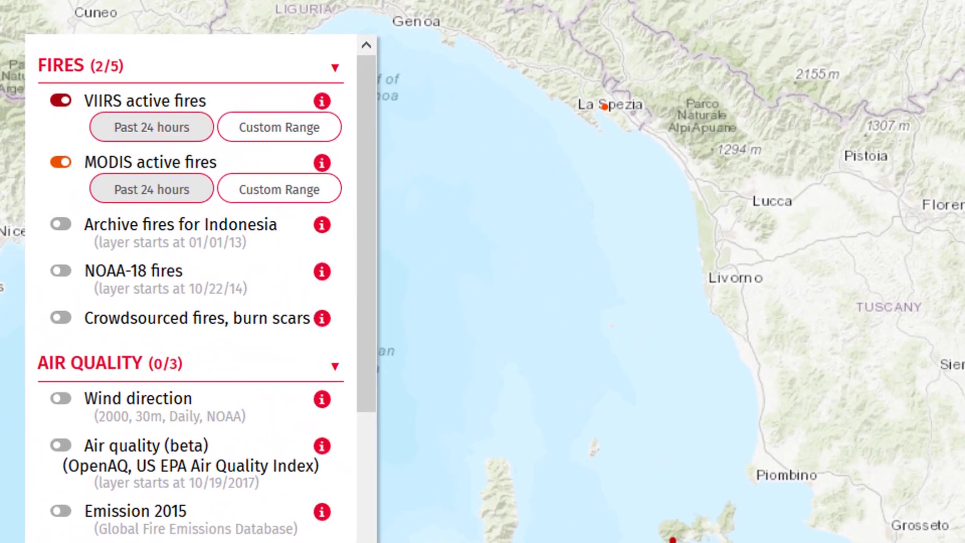
In the Global Forest Watch Fires map, draw a freehand fire alert area around Tuscany.
drag(370, 291, 454, 258)
drag(363, 194, 369, 147)
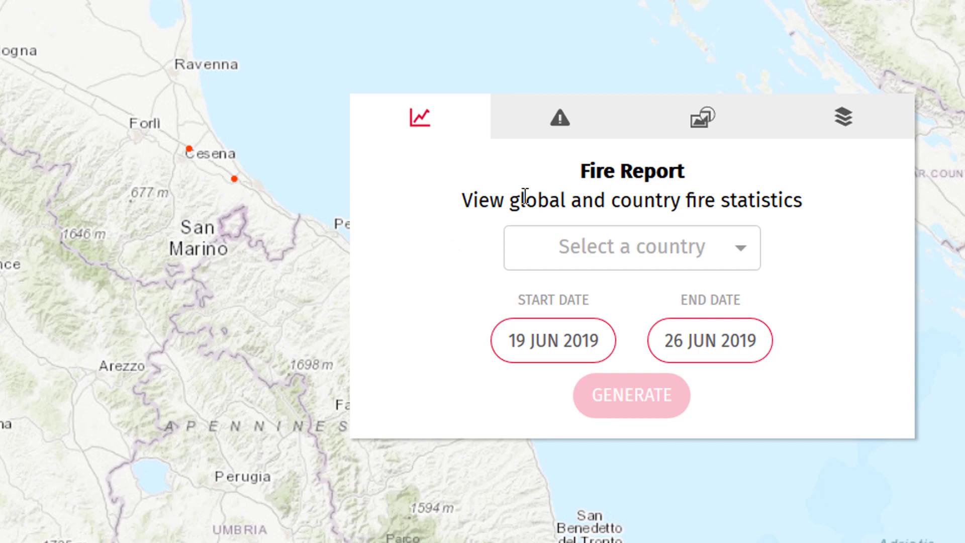
click(560, 121)
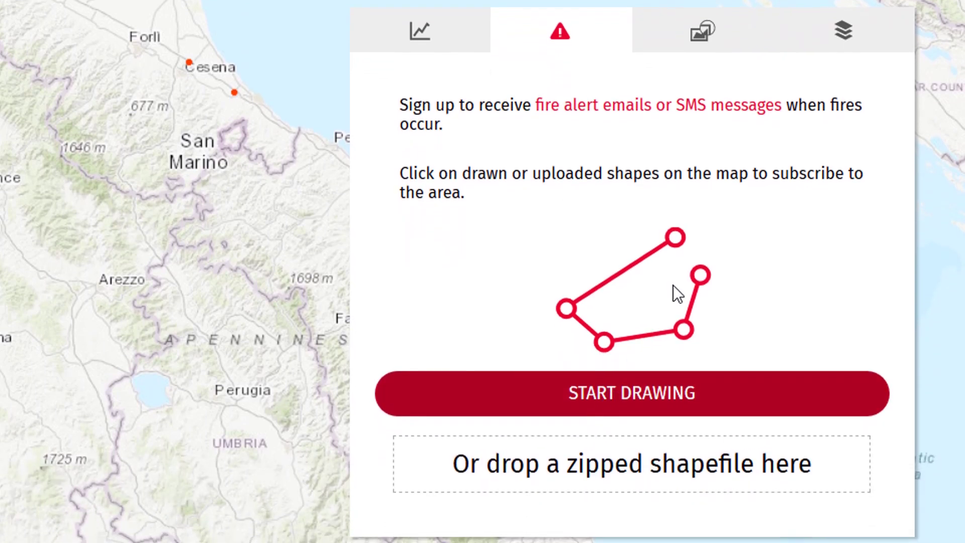
click(606, 399)
key(Left)
key(Left)
key(Left)
key(Left)
key(Down)
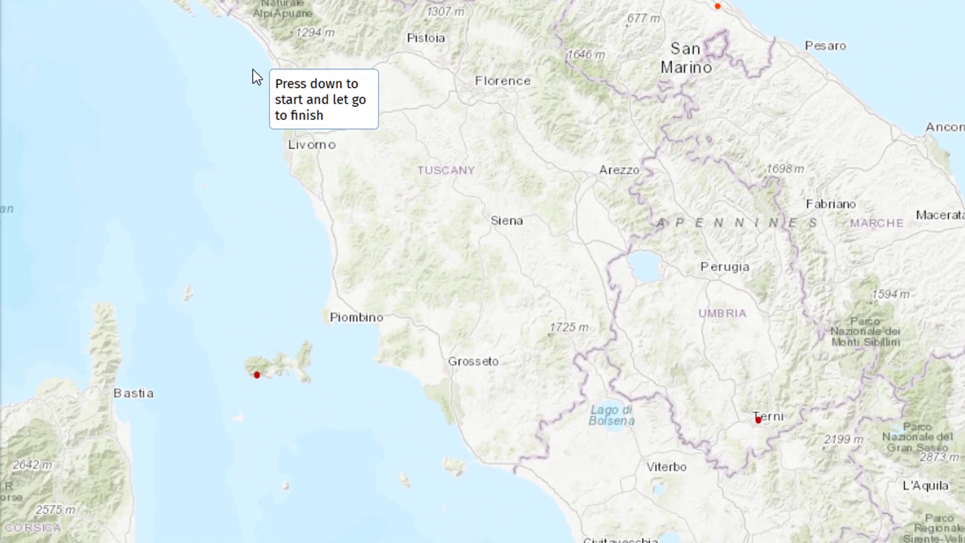
mouse_move(253, 71)
mouse_down()
mouse_move(574, 88)
mouse_move(658, 310)
mouse_move(687, 418)
mouse_move(536, 472)
mouse_move(468, 479)
mouse_move(356, 469)
mouse_move(321, 316)
mouse_move(273, 240)
mouse_up()
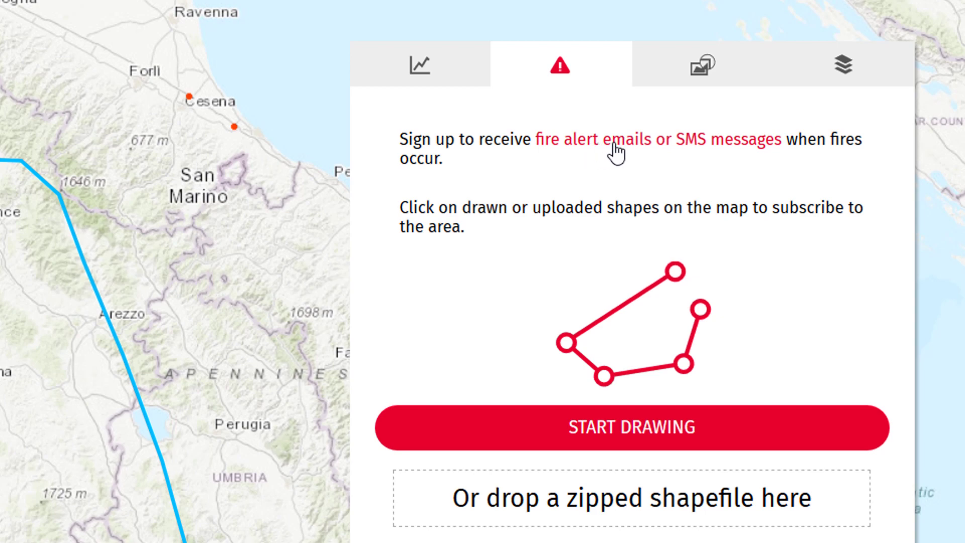
Open the fire alert subscription form for the drawn Tuscany area and delete the custom feature.
click(614, 146)
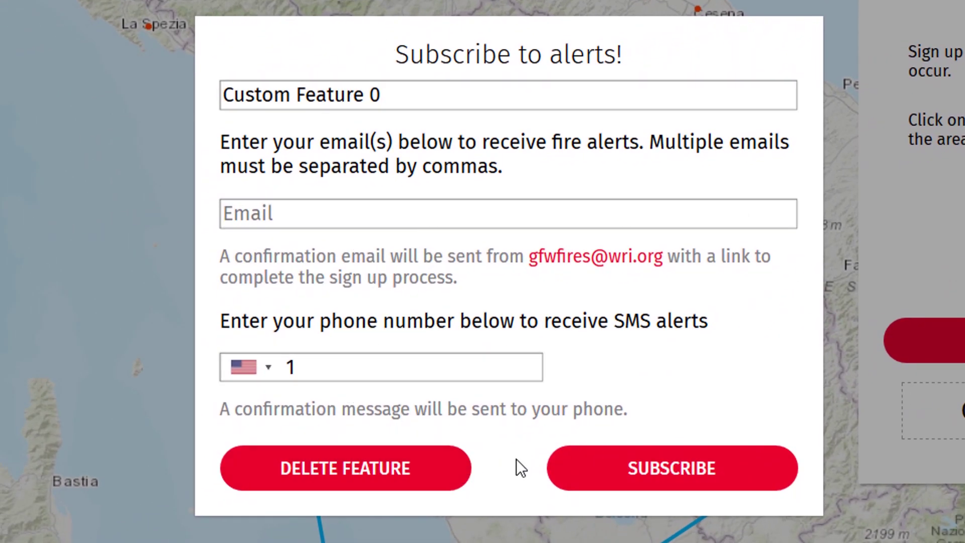
click(402, 488)
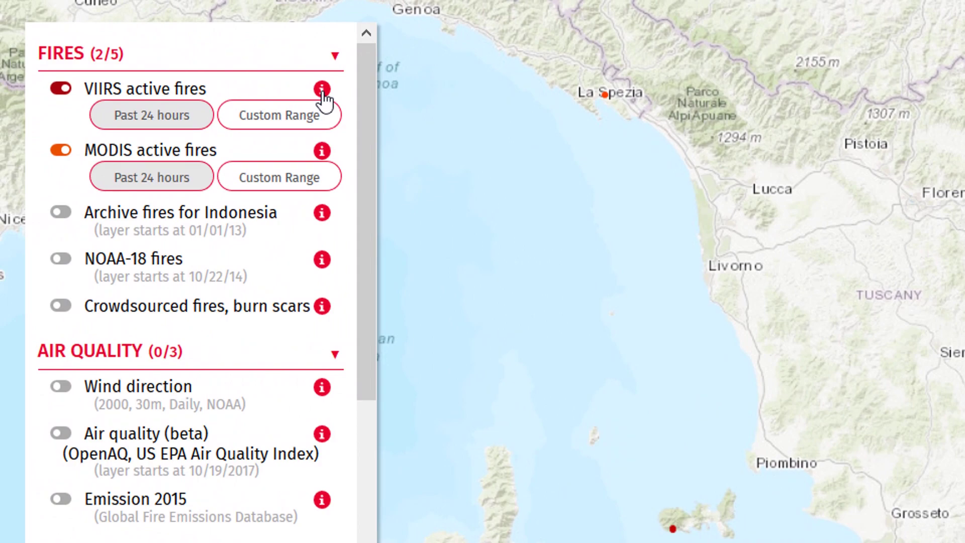
Open the information on the VIIRS active fires layer and read through its cautions.
click(322, 90)
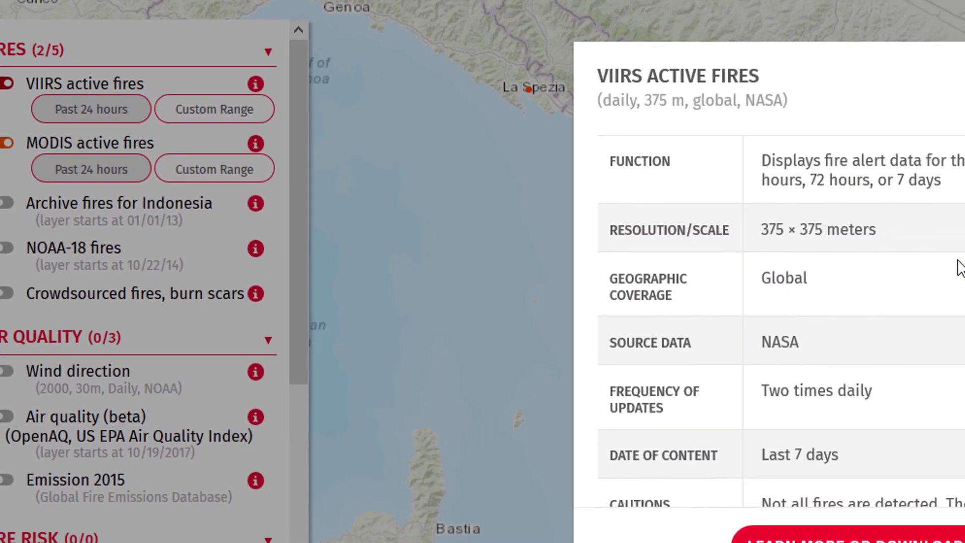
scroll(605, 174, down, 5)
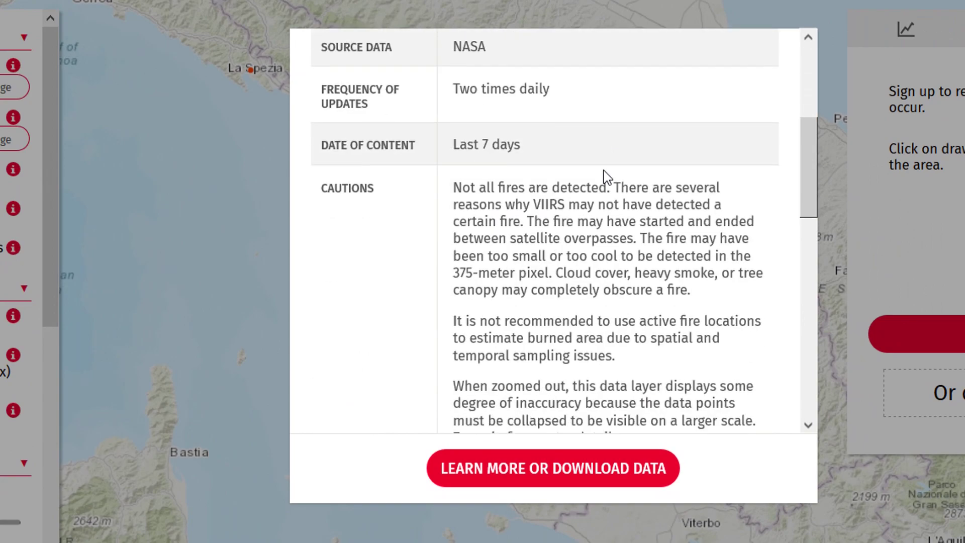
Read through the remaining cautions in the VIIRS active fires layer information.
scroll(601, 181, down, 3)
scroll(601, 196, down, 10)
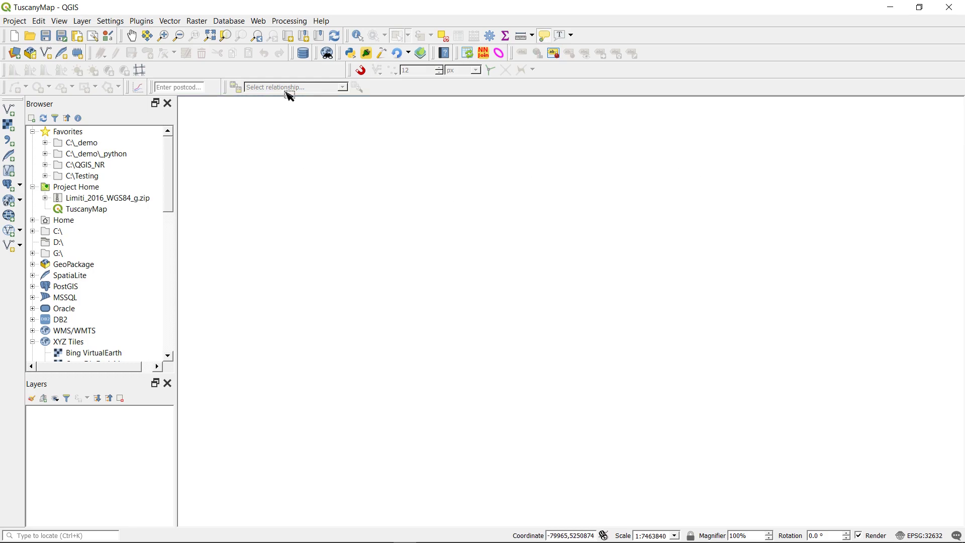
Switch to QGIS and save the project as TuscanyMap.qgz in the globalForestWatchFire folder, replacing the existing file.
click(19, 22)
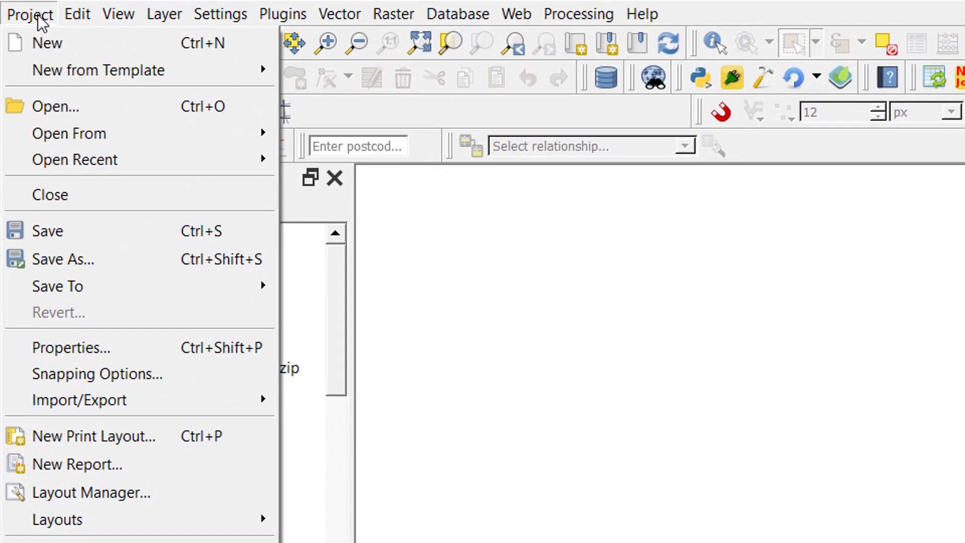
click(56, 263)
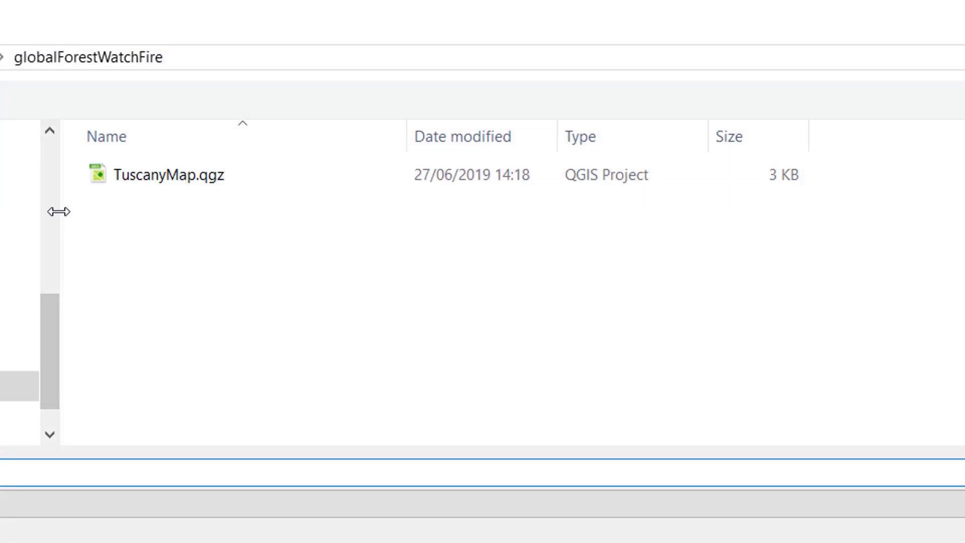
click(63, 212)
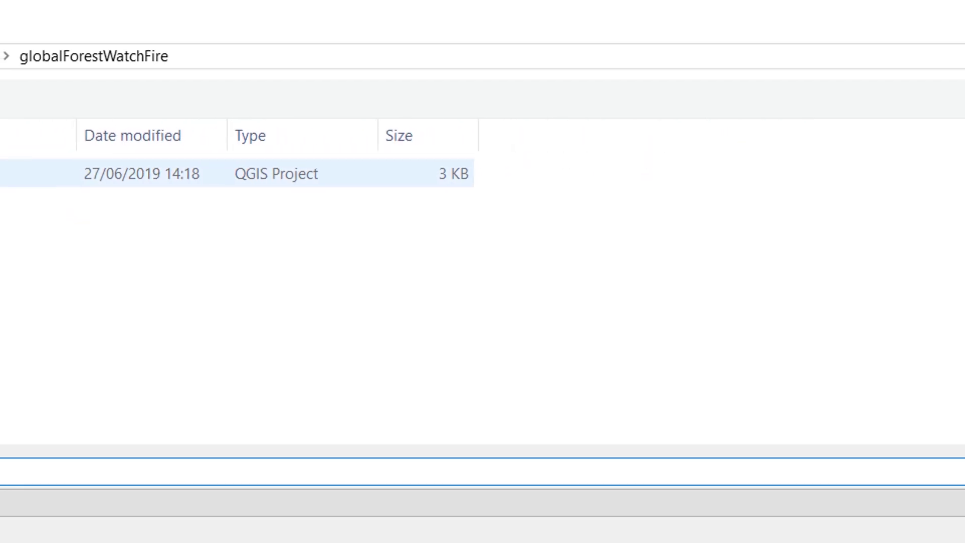
click(124, 117)
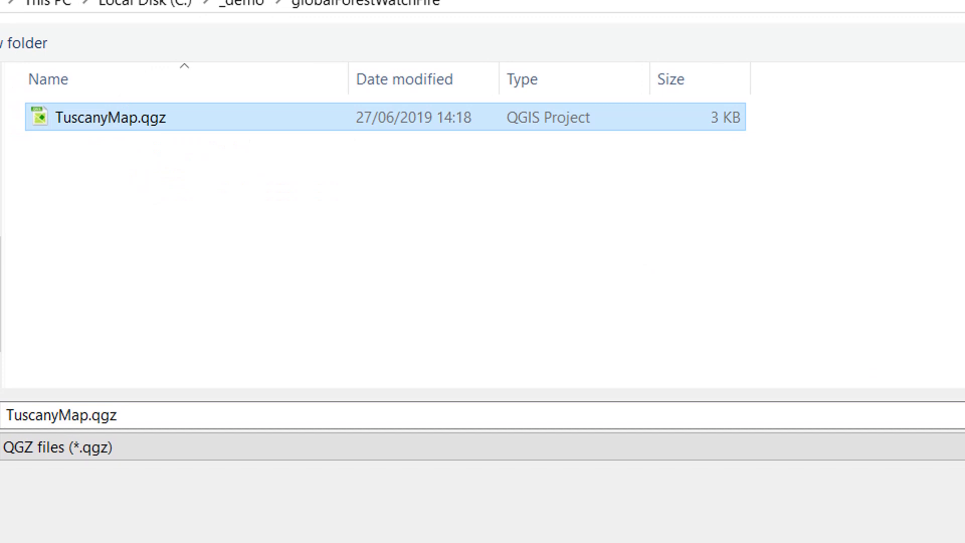
key(Return)
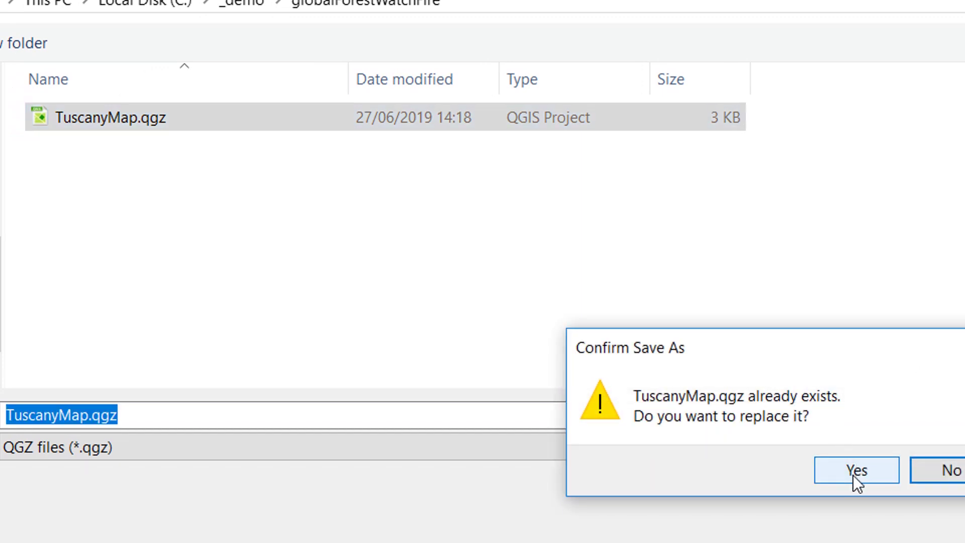
click(856, 470)
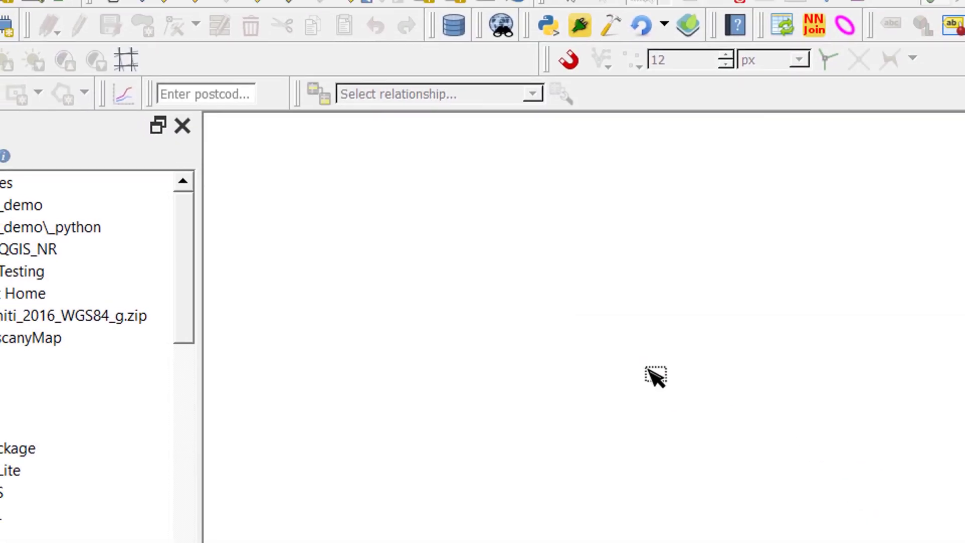
Set the project home to C:\_demo\globalForestWatchFire in the project properties.
click(8, 25)
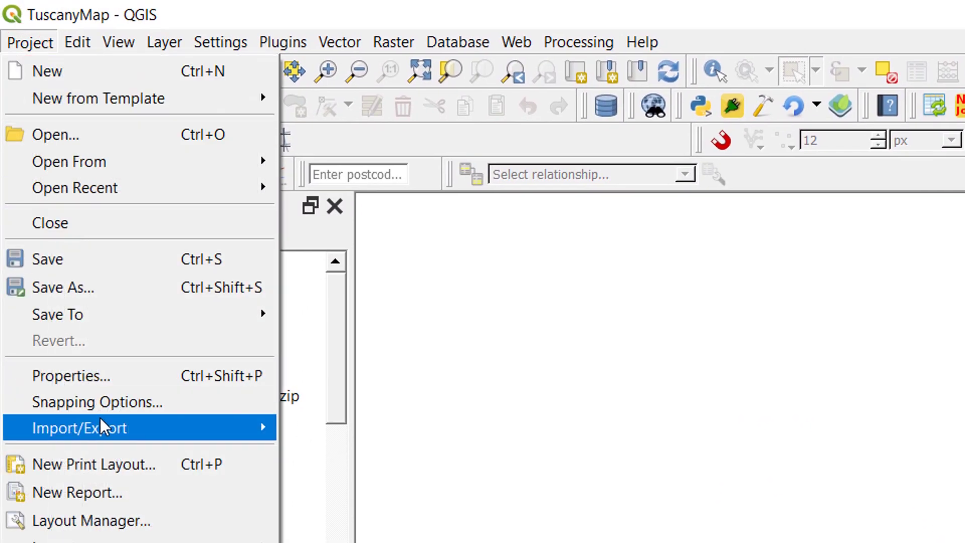
click(106, 375)
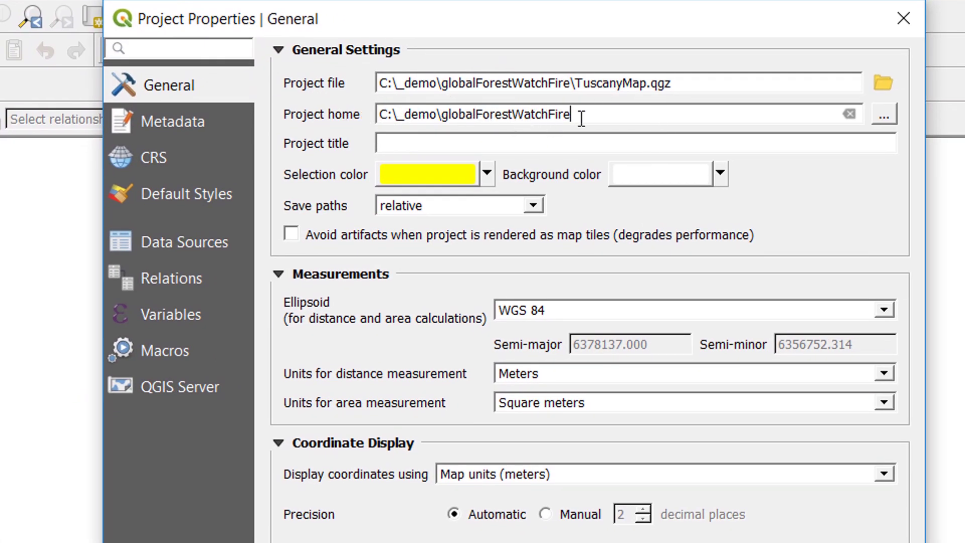
drag(579, 117, 308, 113)
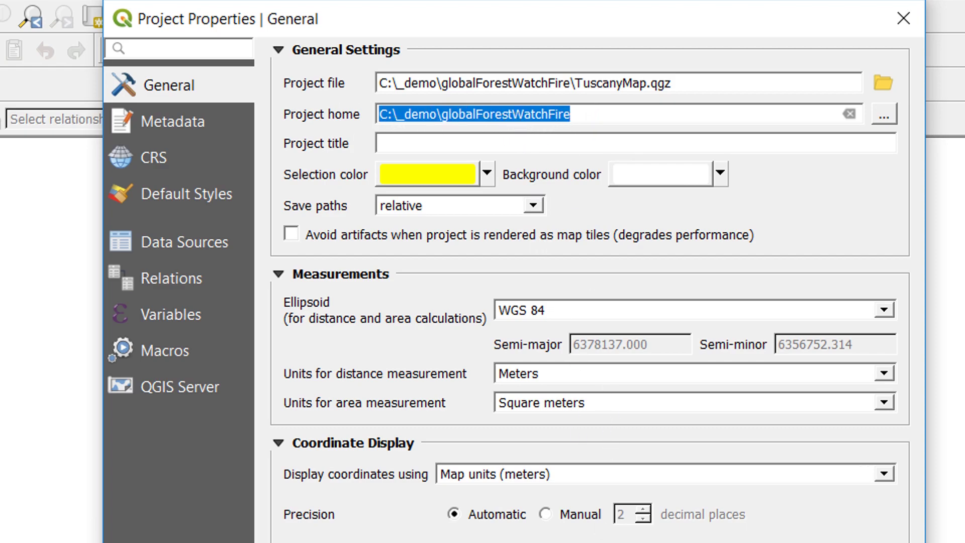
key(Return)
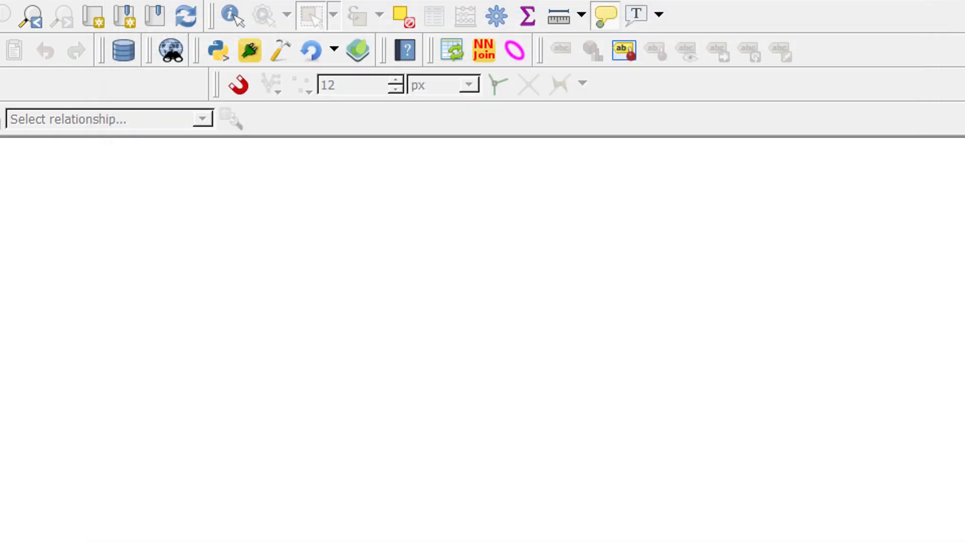
Examine the contents of the Project Home folder in the browser and collapse it again.
mouse_move(195, 193)
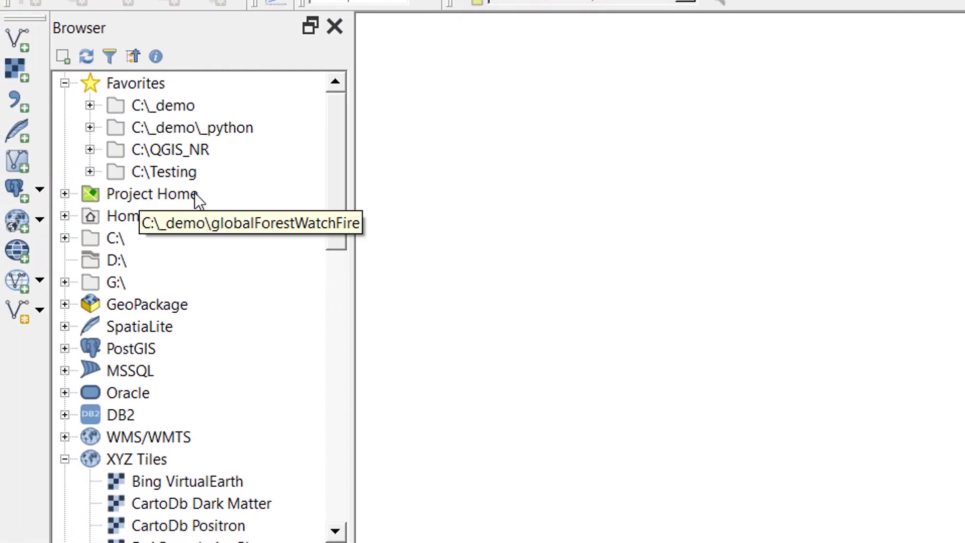
click(65, 193)
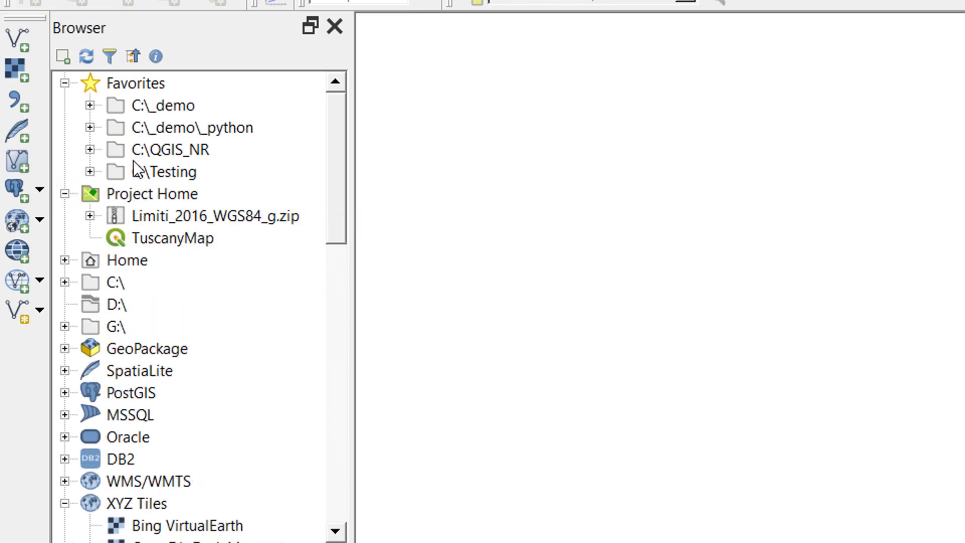
click(65, 193)
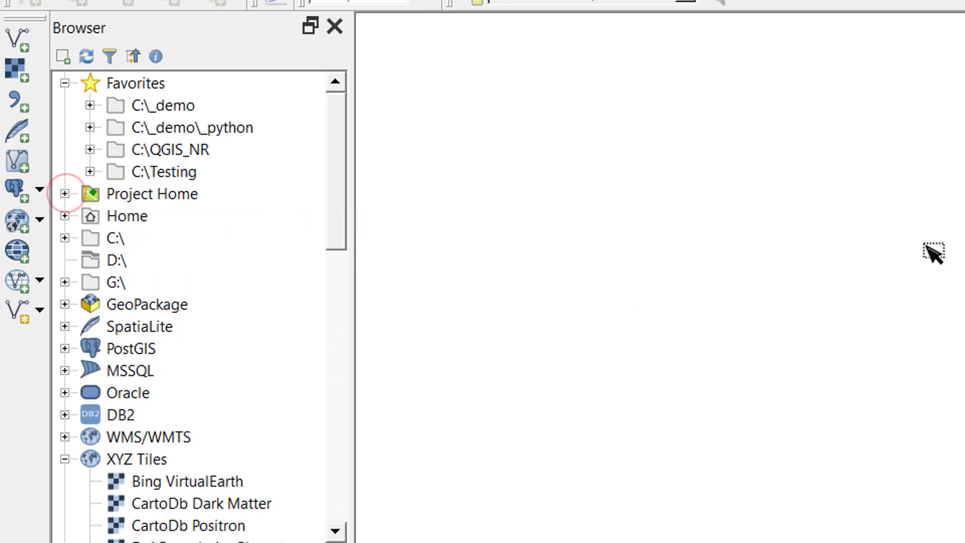
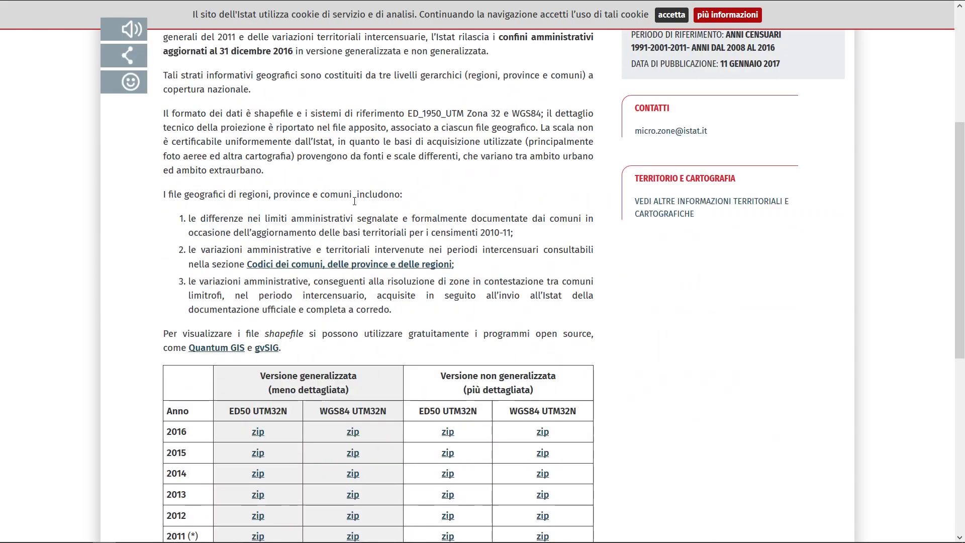
On the Istat boundaries page, open the download prompt for the 2016 generalised WGS84 UTM32N zip and dismiss it.
scroll(329, 201, up, 6)
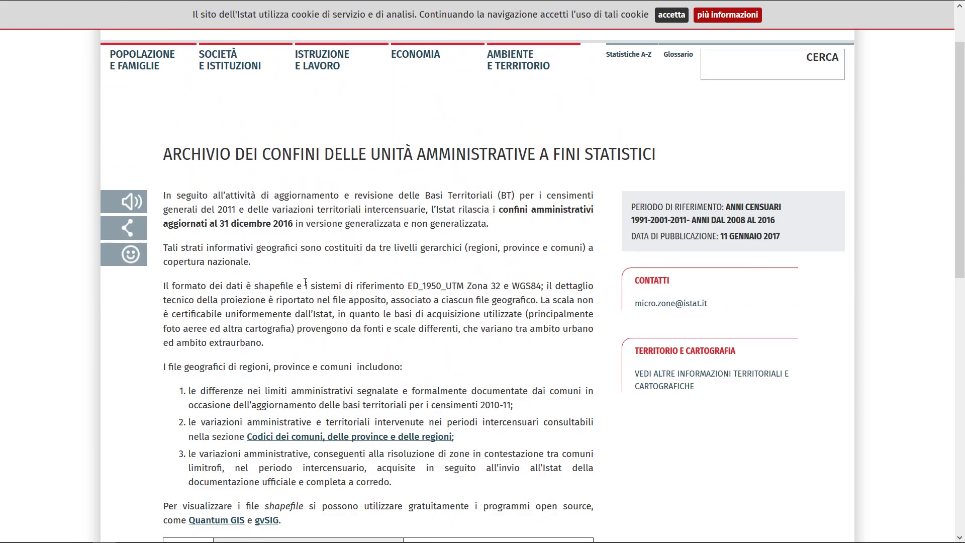
scroll(307, 271, down, 3)
scroll(315, 261, down, 3)
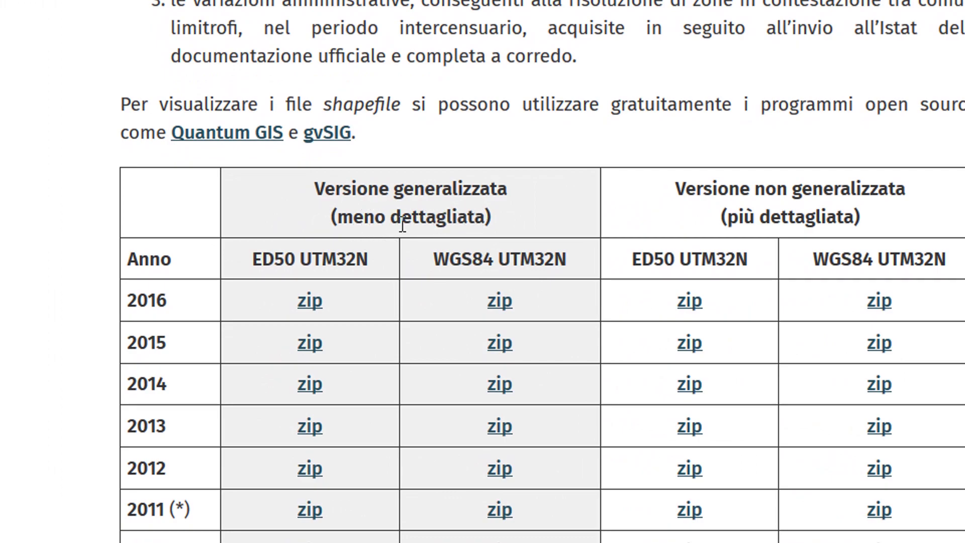
click(498, 304)
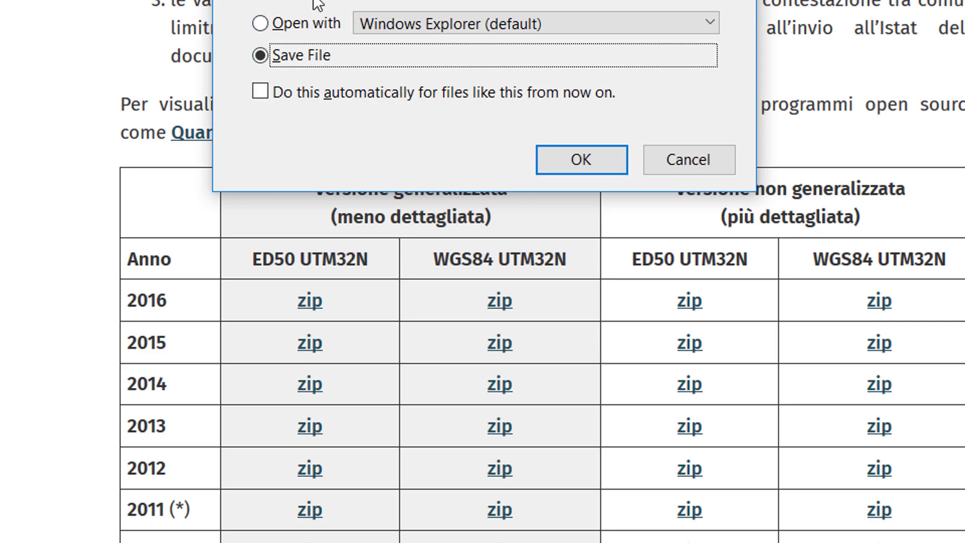
click(697, 164)
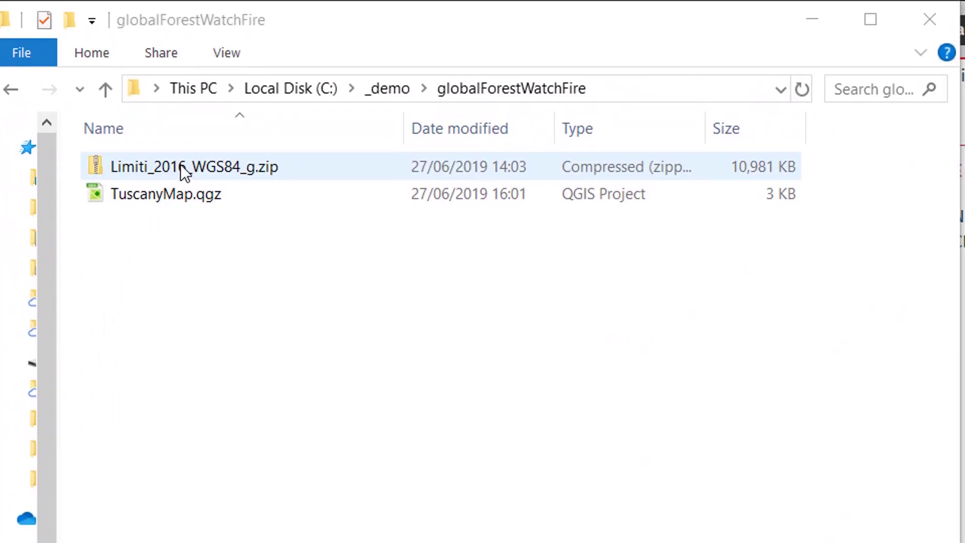
In the globalForestWatchFire folder, extract Limiti_2016_WGS84_g.zip to C:\_demo\globalForestWatchFire\Limiti_2016_WGS84_g.
click(182, 166)
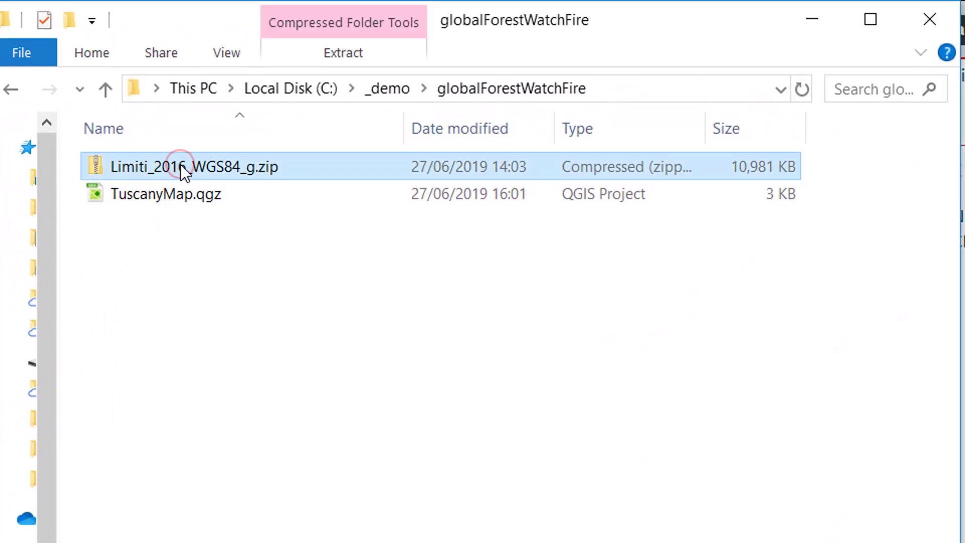
right_click(181, 167)
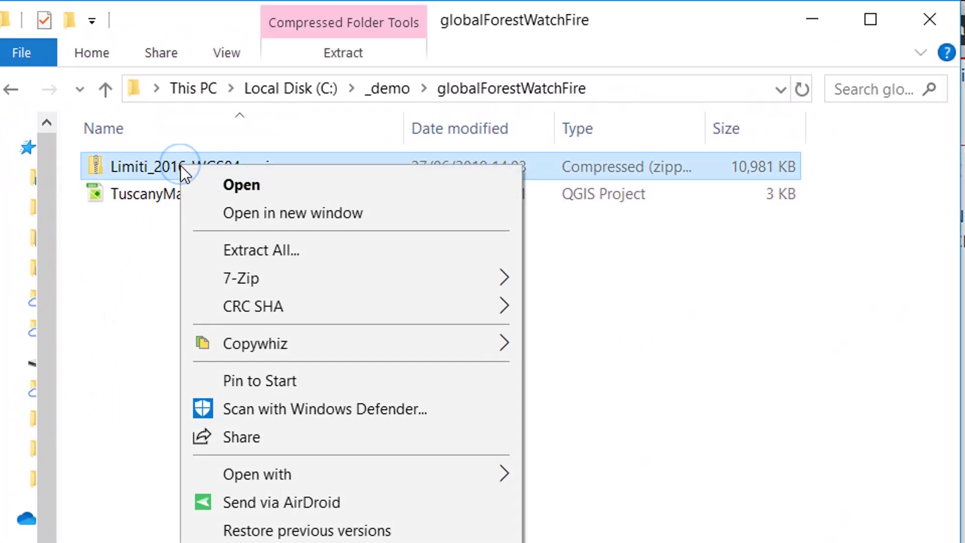
click(267, 243)
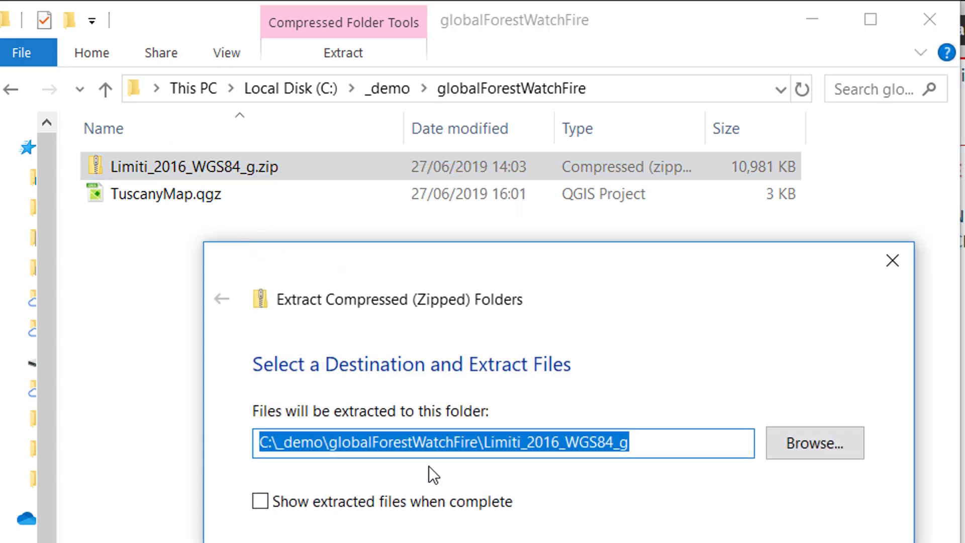
key(Return)
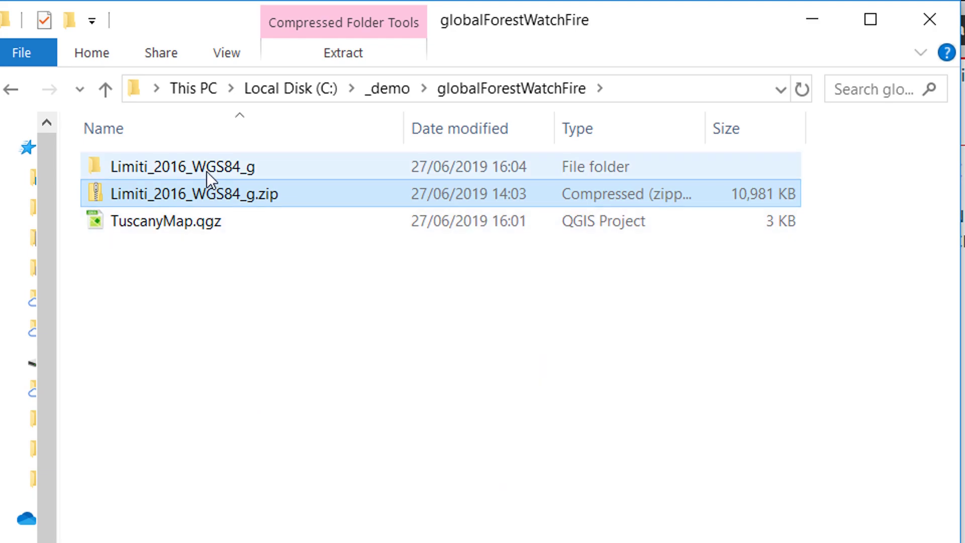
Look through the extracted Limiti_2016_WGS84_g folders and open the Reg2016_WGS84_g subfolder.
double_click(206, 171)
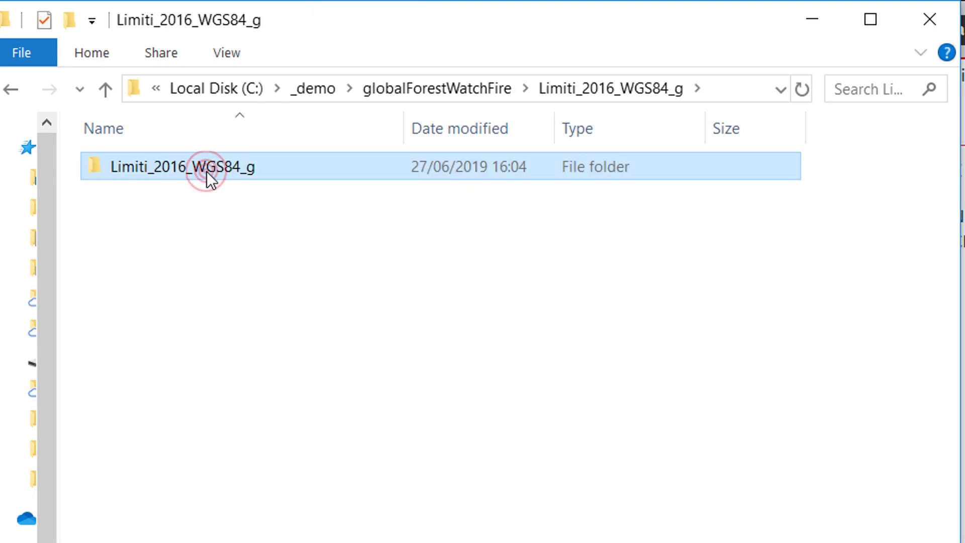
double_click(206, 170)
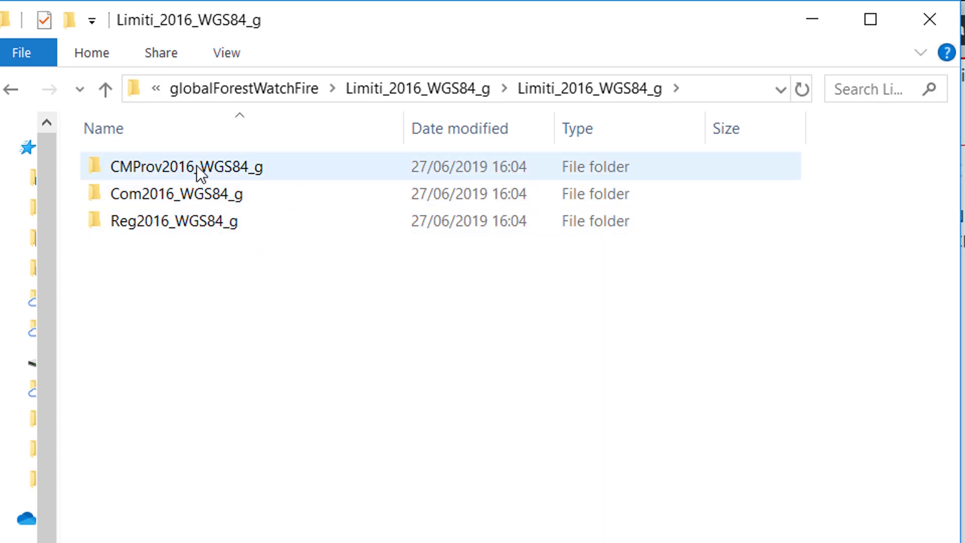
double_click(191, 226)
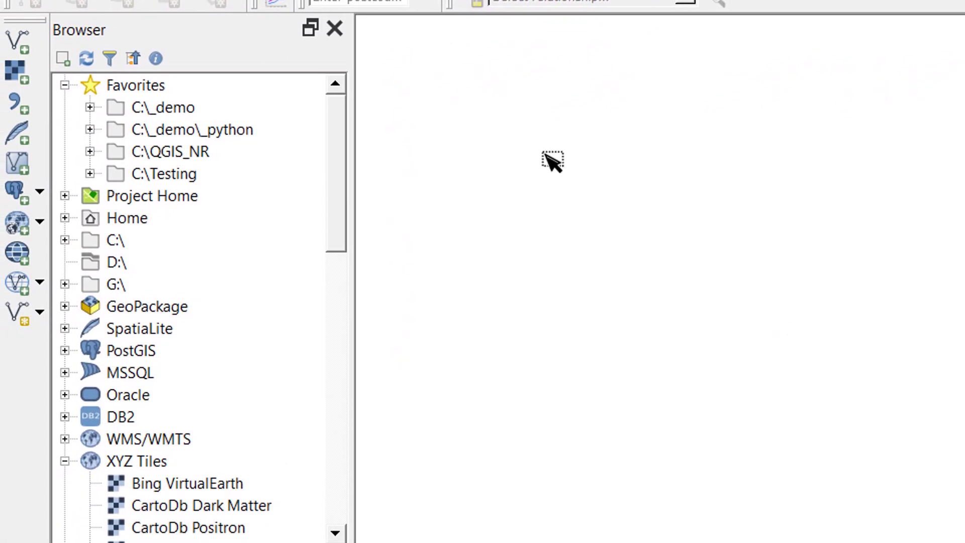
In QGIS, add the Reg_2016_WGS84_g regions layer from the extracted Reg2016_WGS84_g folder in Project Home.
click(65, 196)
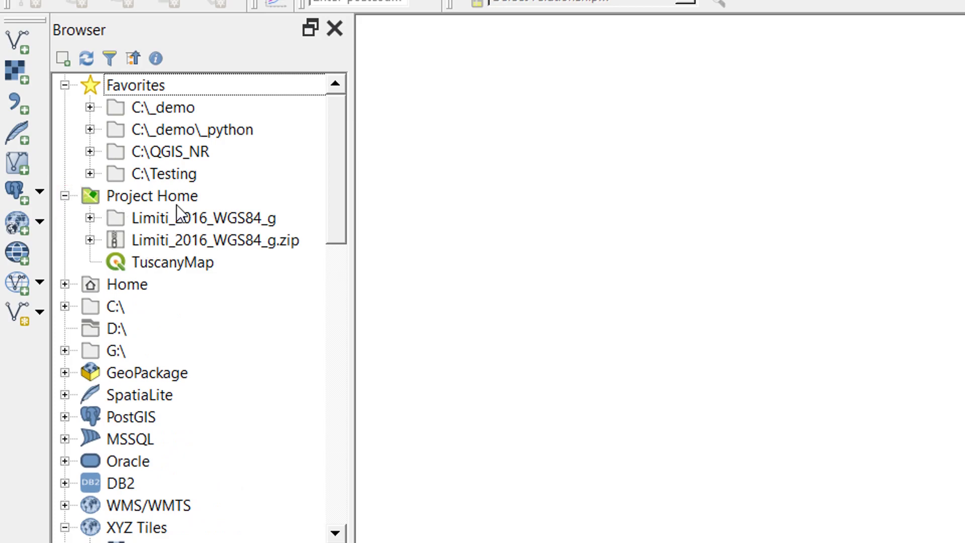
click(91, 218)
click(116, 240)
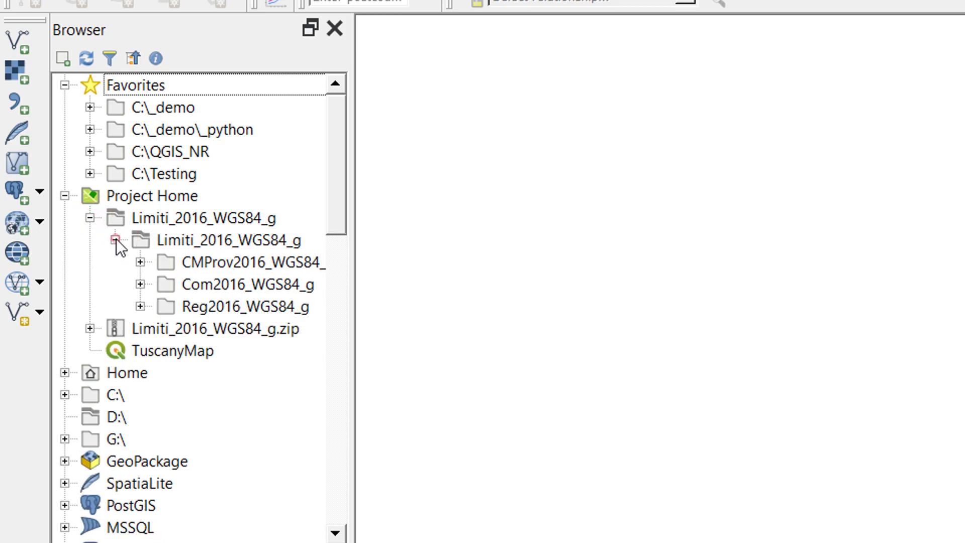
click(140, 306)
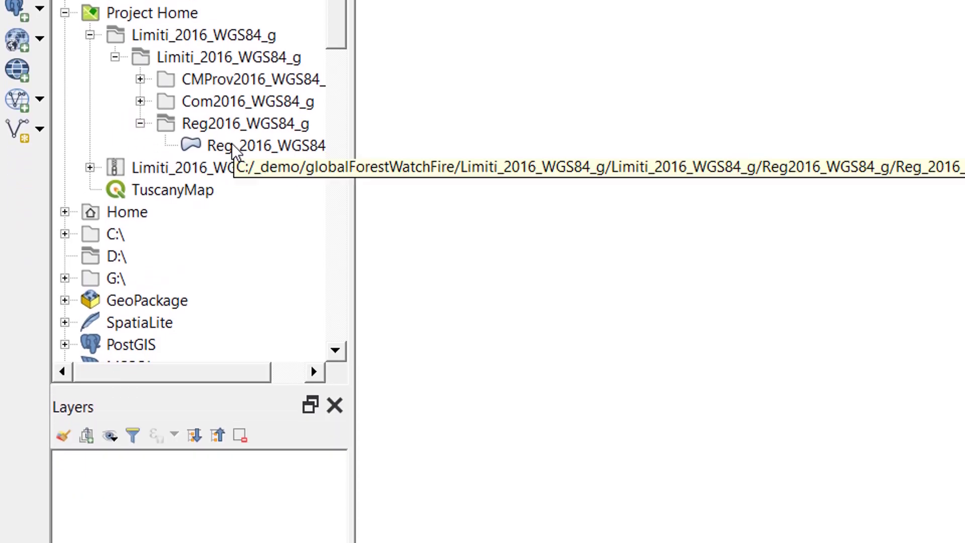
drag(233, 149, 189, 483)
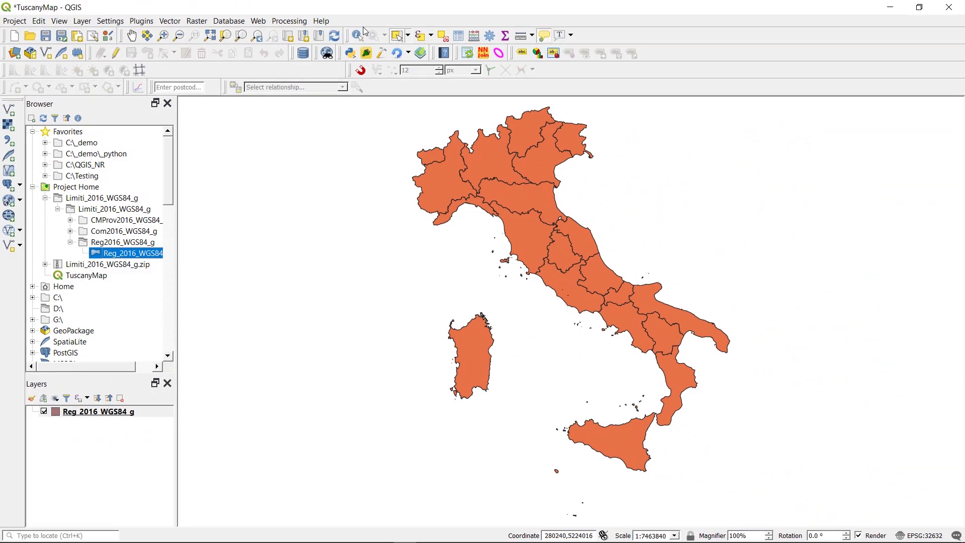
Select the Tuscany region in the Reg_2016_WGS84_g layer and set up an export of only the selected feature as an ESRI Shapefile.
click(400, 36)
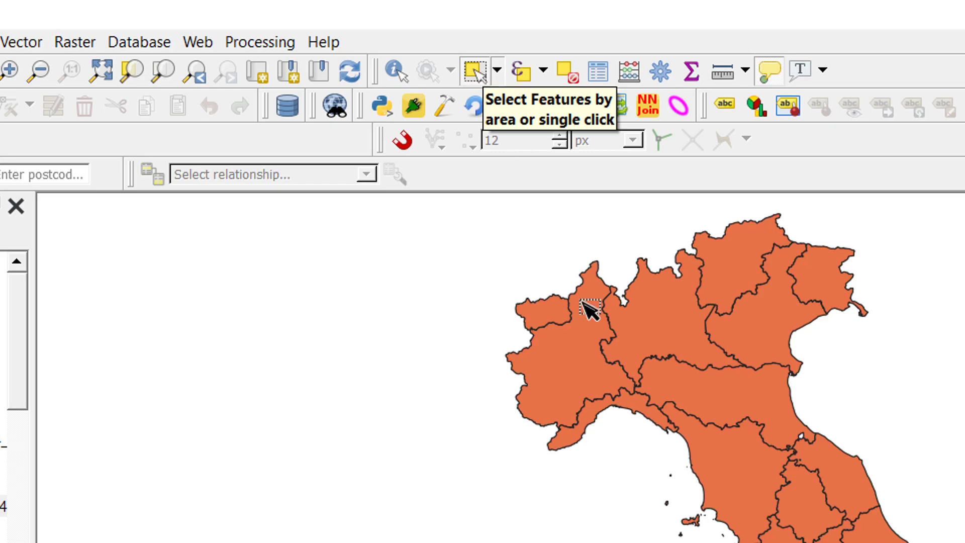
click(738, 478)
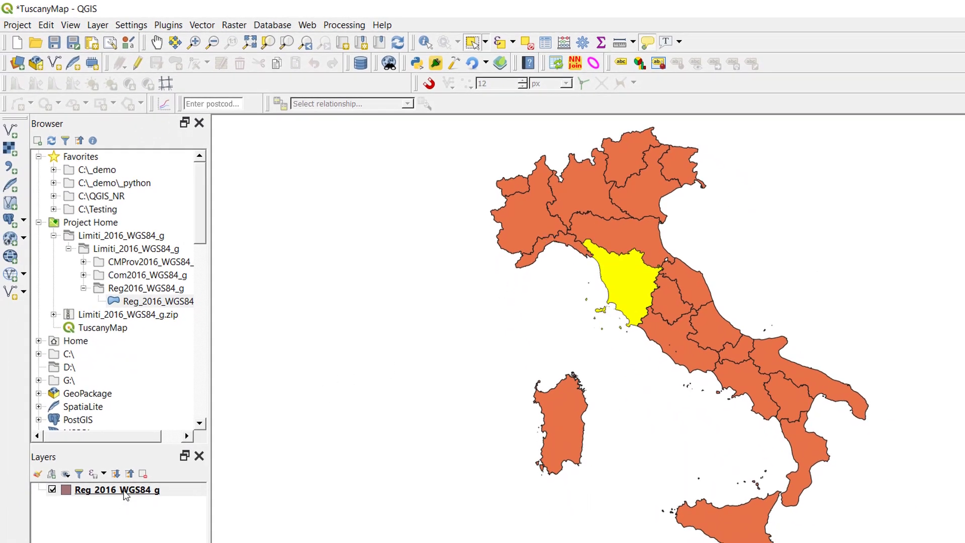
click(124, 491)
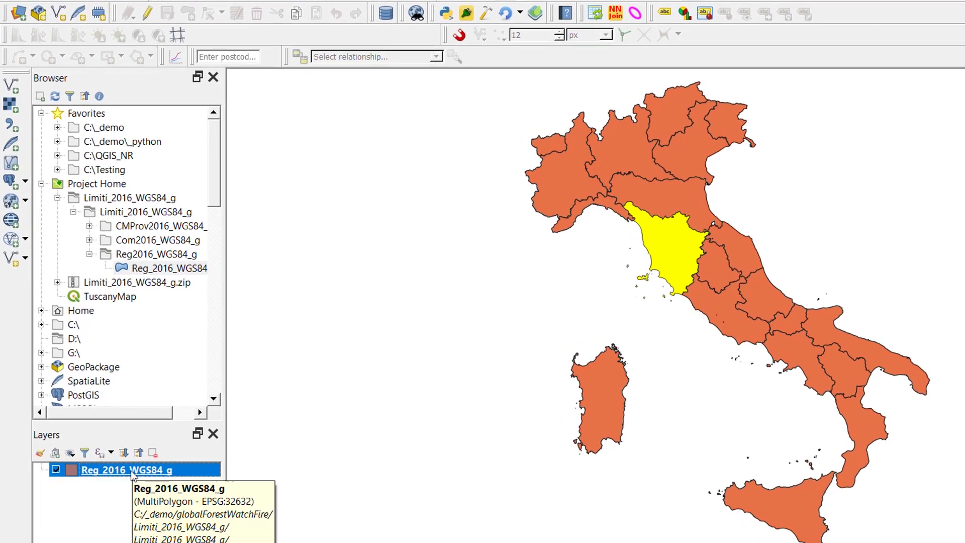
right_click(124, 490)
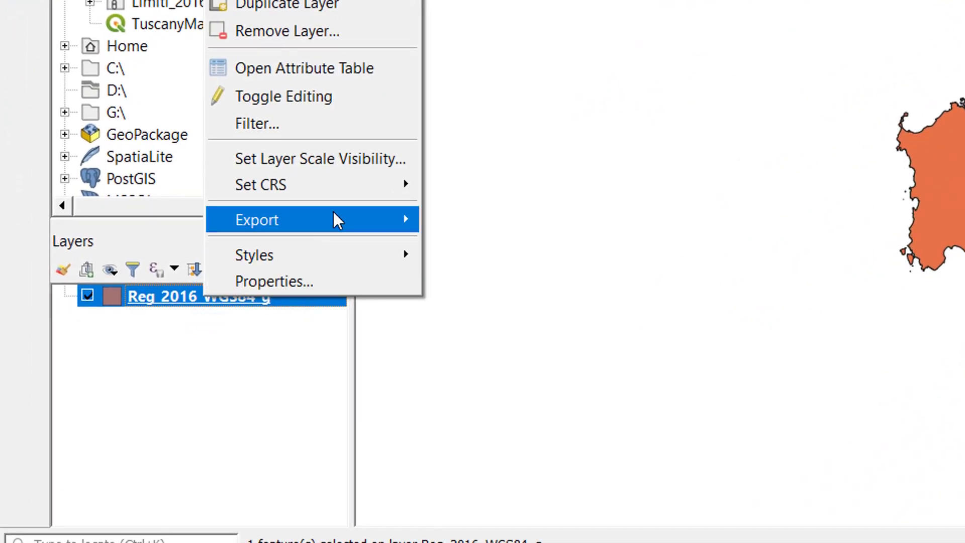
mouse_move(336, 213)
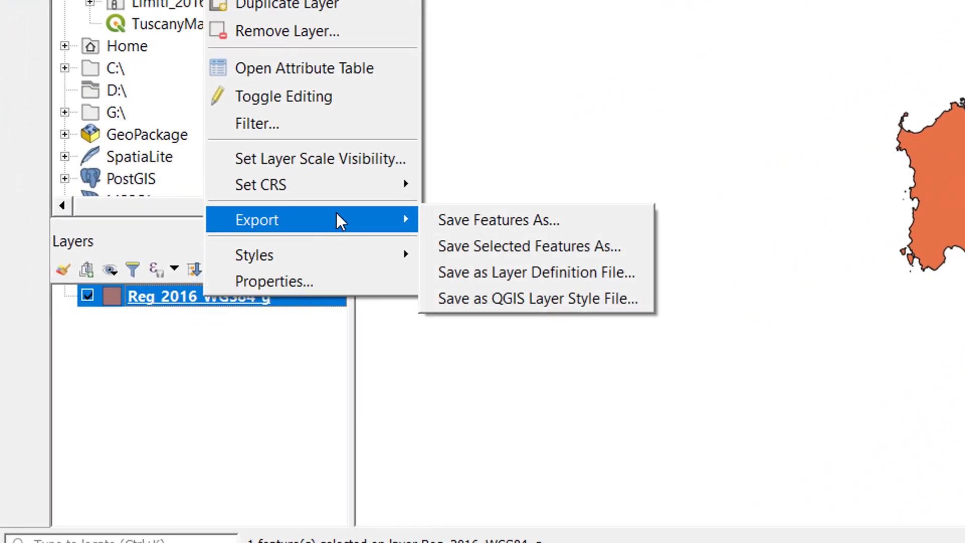
click(511, 251)
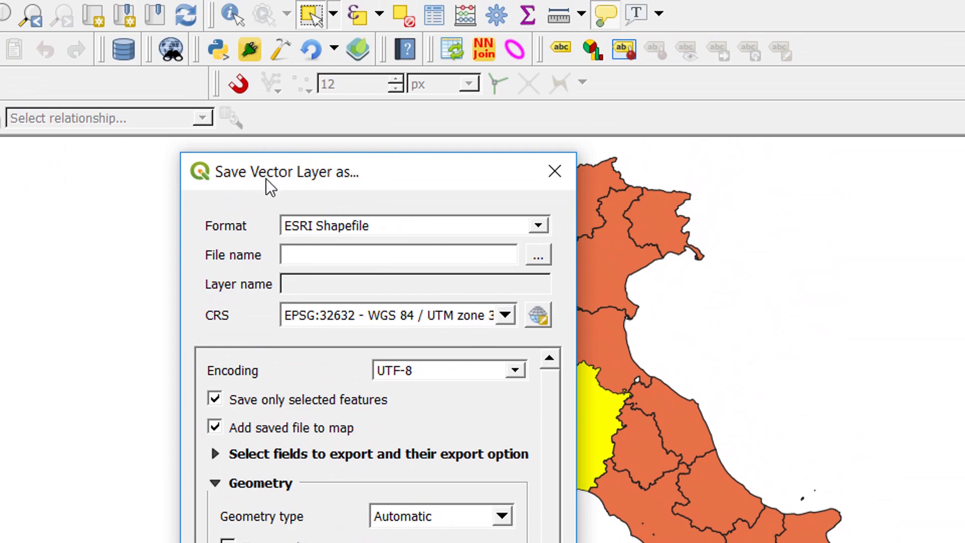
click(543, 226)
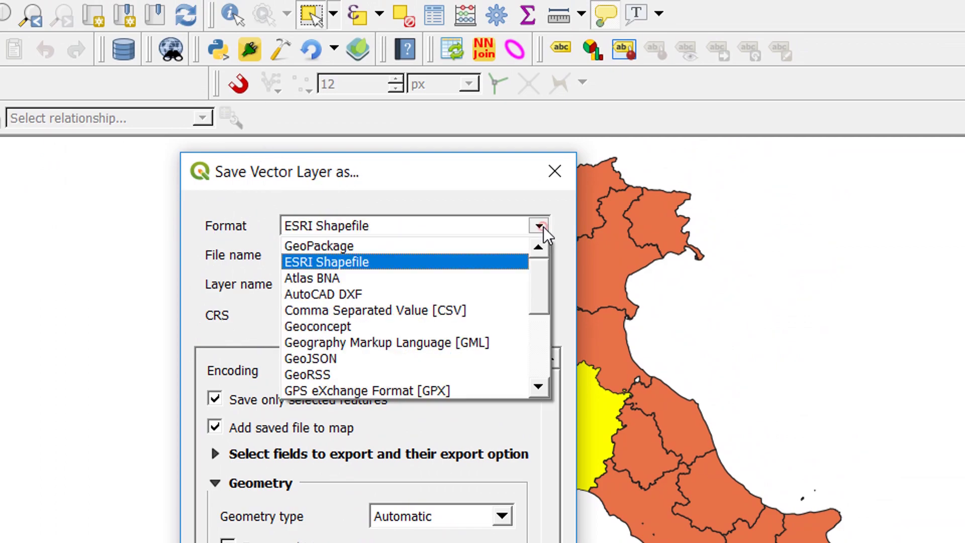
click(381, 260)
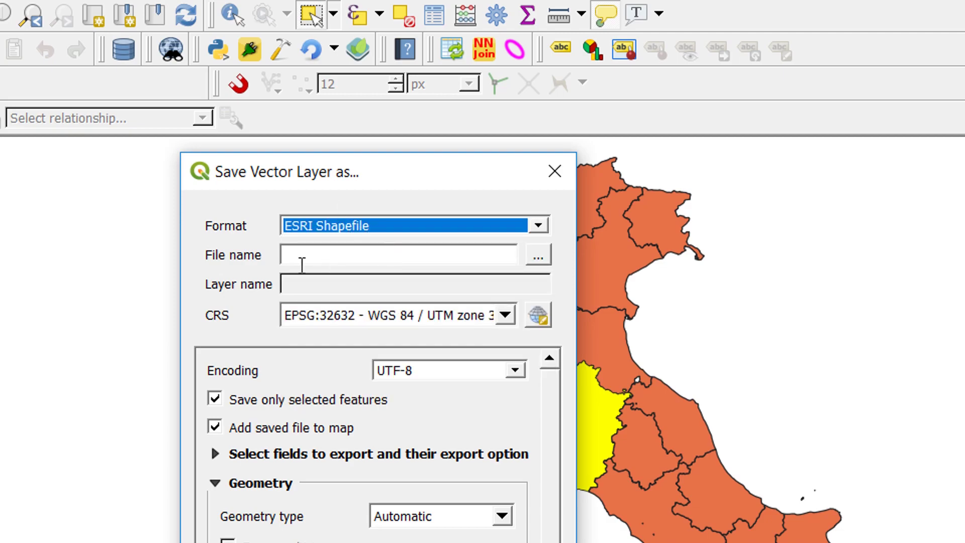
While choosing the export location, create a new folder named tuscany inside C:\_demo\globalForestWatchFire.
click(537, 256)
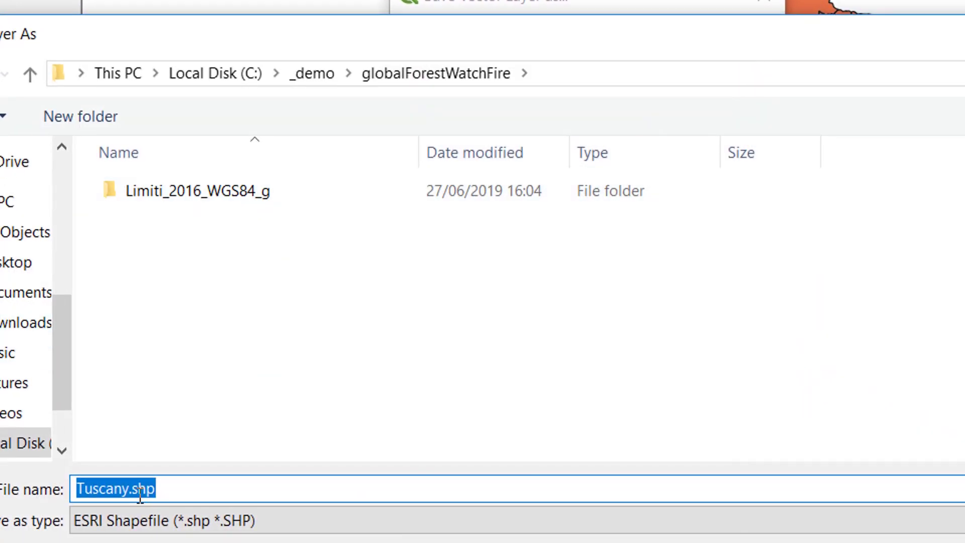
click(165, 283)
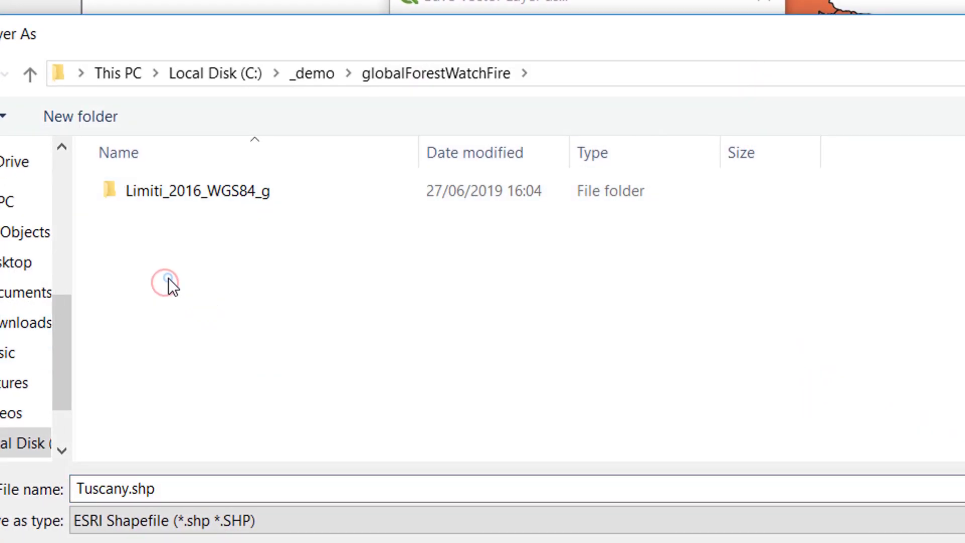
right_click(169, 279)
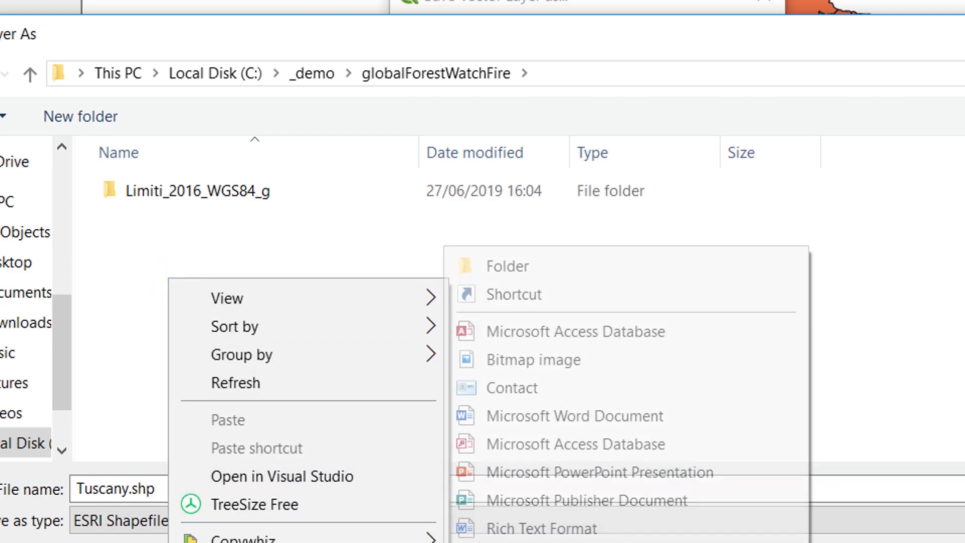
click(604, 255)
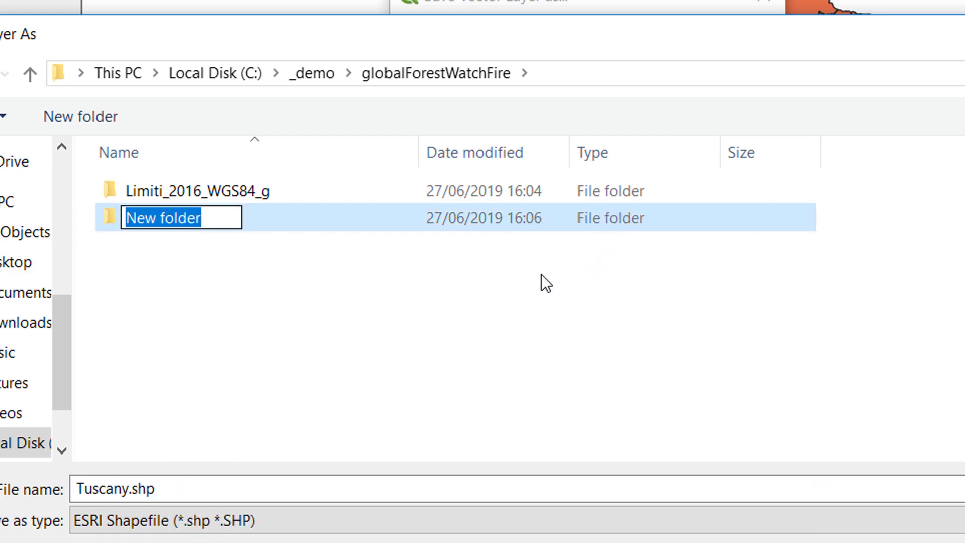
text(tusc)
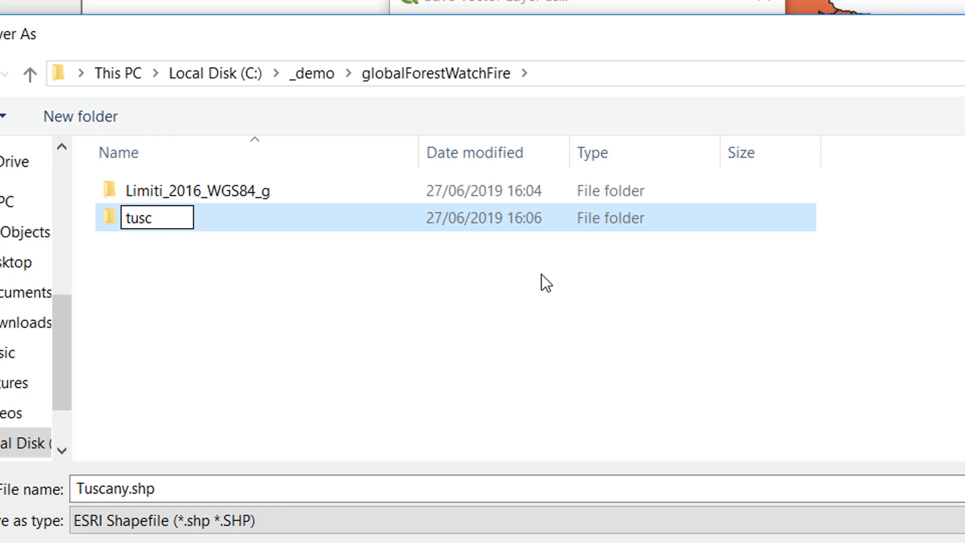
text(any)
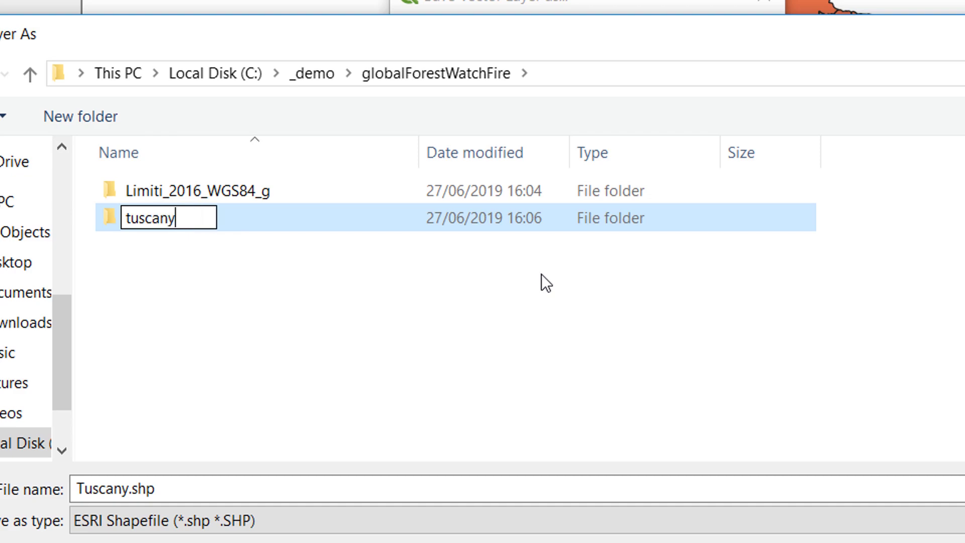
key(Return)
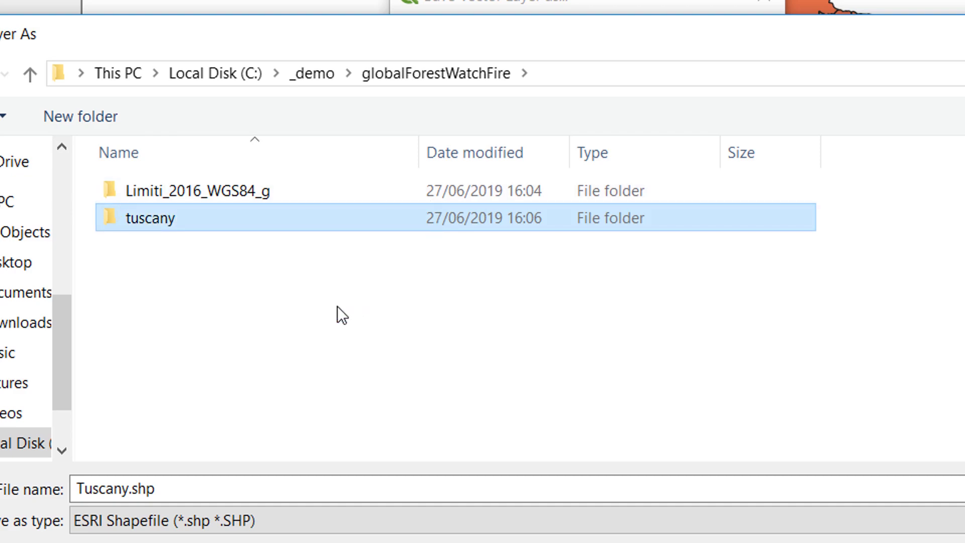
Export the selected region as Tuscany.shp into the tuscany folder and hide the Reg_2016_WGS84_g layer.
double_click(161, 221)
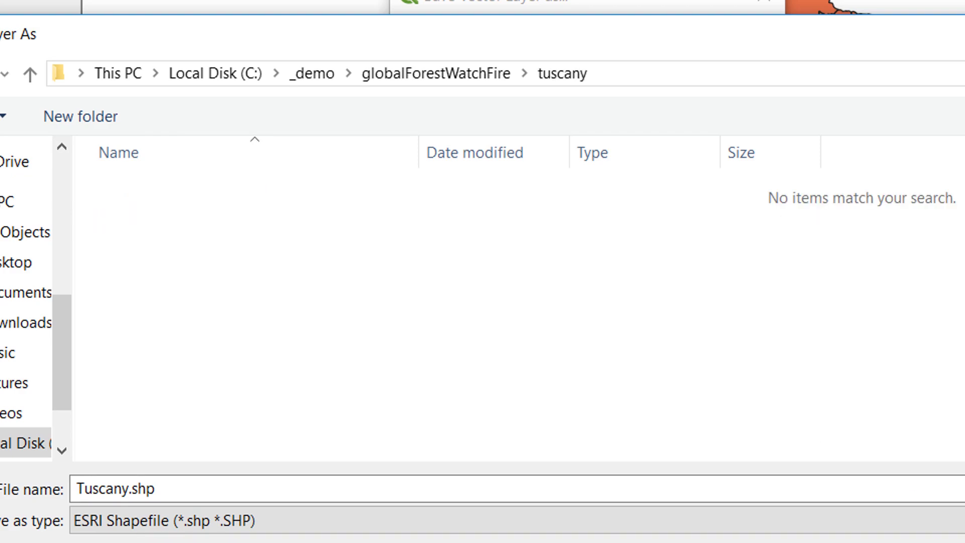
key(Return)
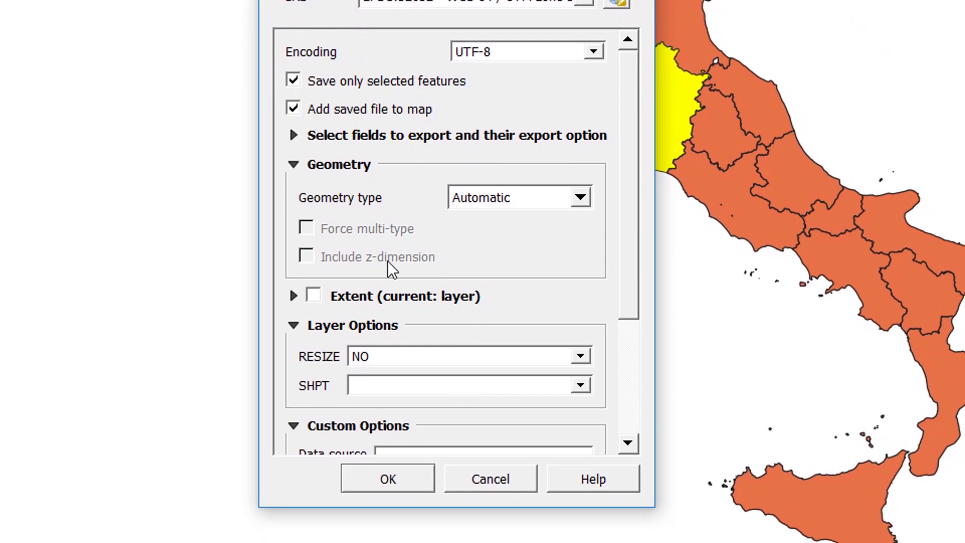
click(392, 481)
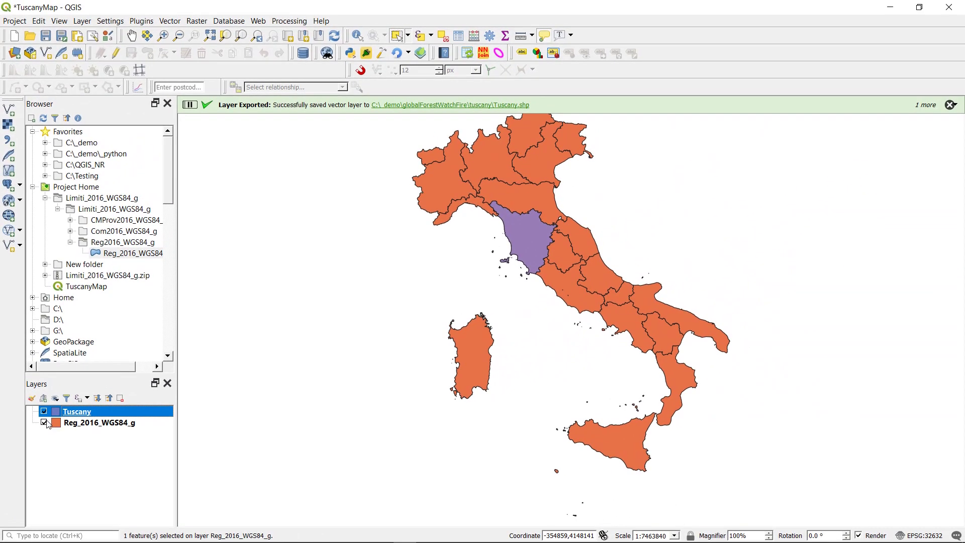
click(43, 422)
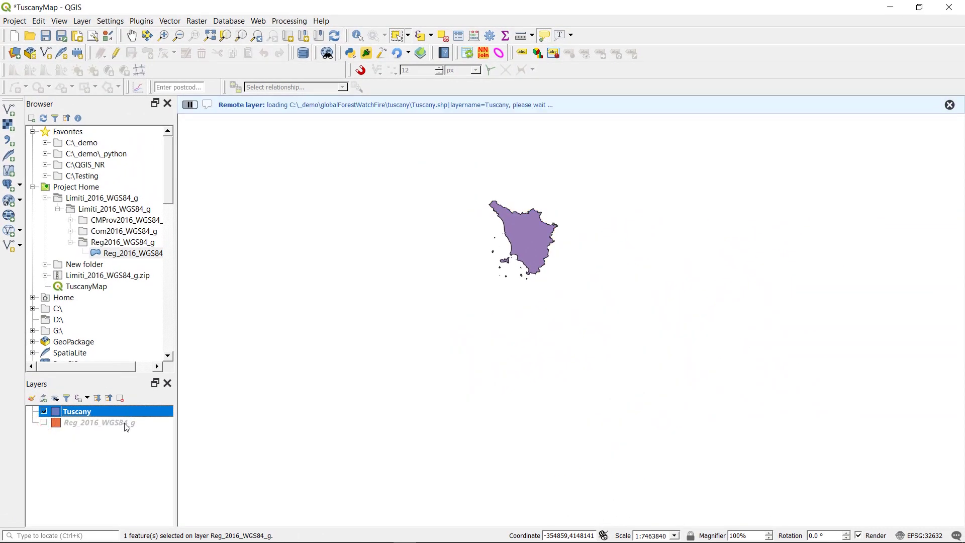
In File Explorer, check the exported shapefile's component files and compress the tuscany folder into tuscany.zip with 7-Zip.
key(alt+Tab)
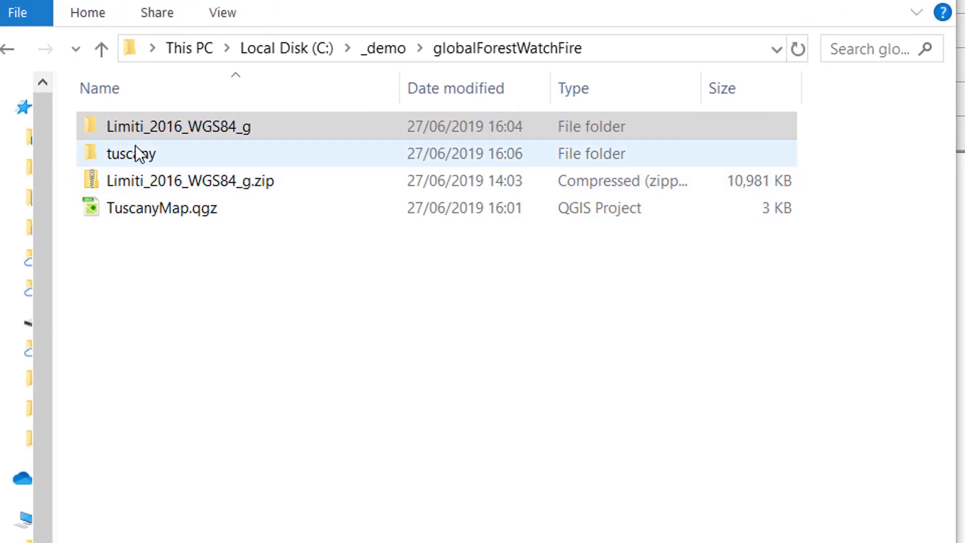
click(134, 156)
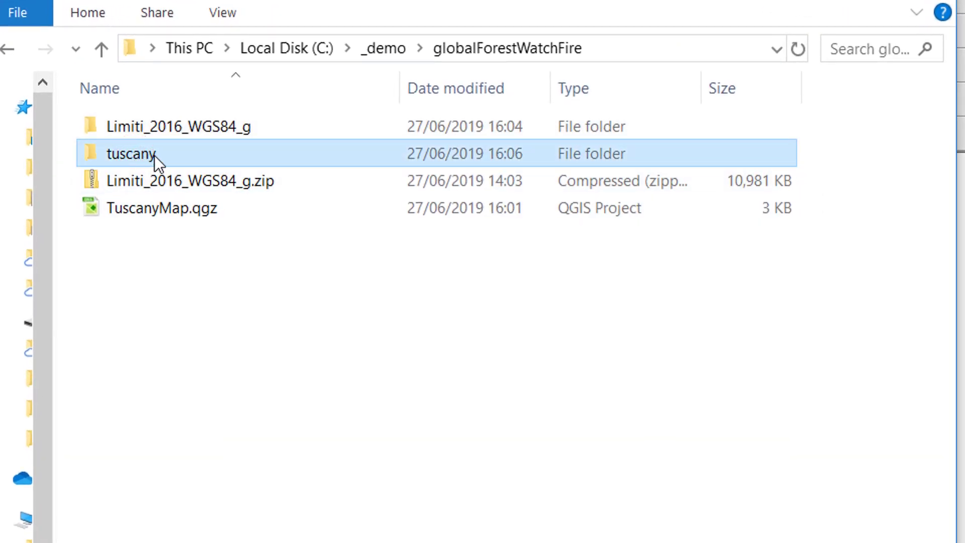
double_click(144, 156)
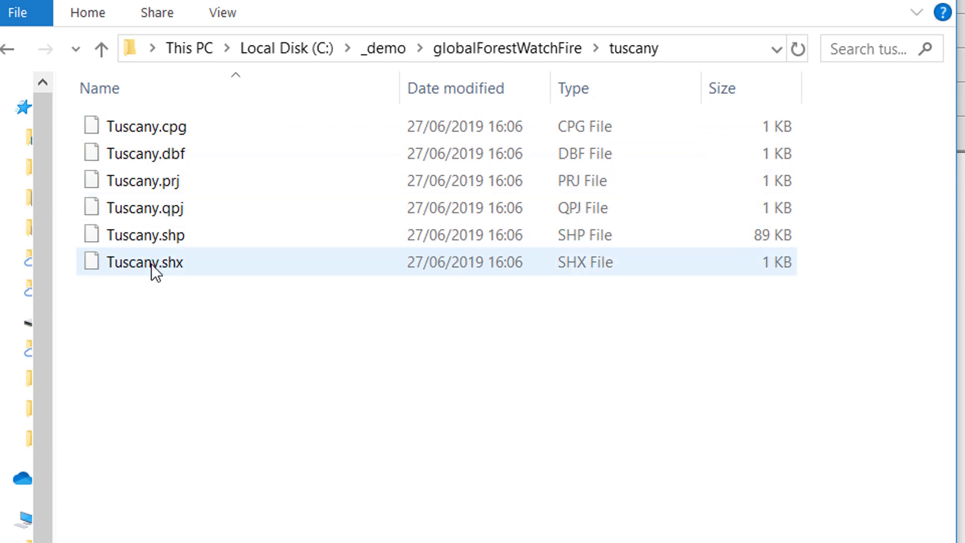
click(104, 51)
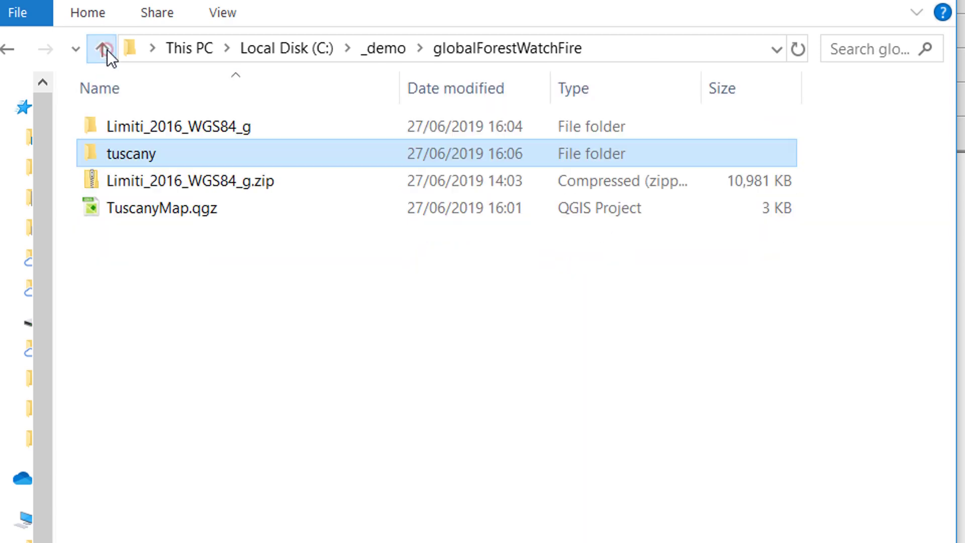
right_click(143, 156)
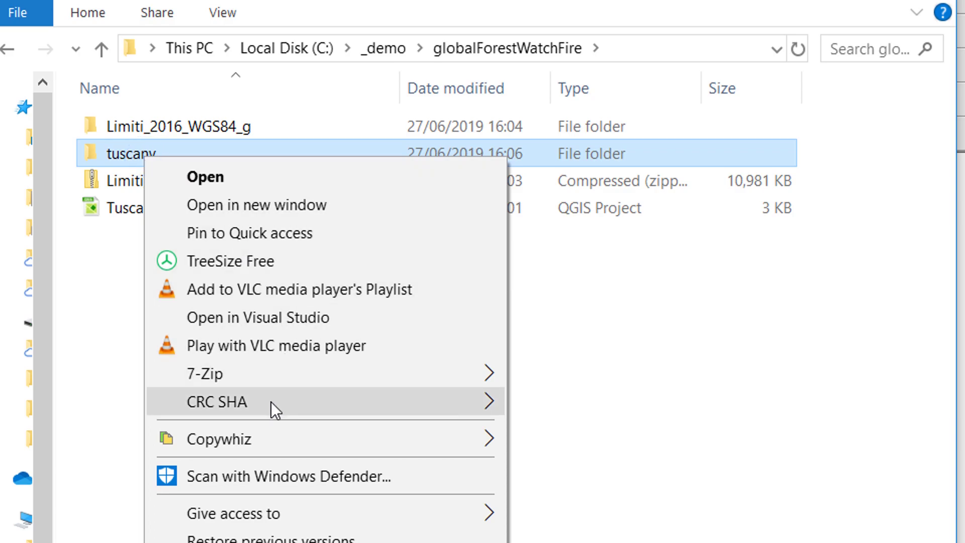
mouse_move(278, 372)
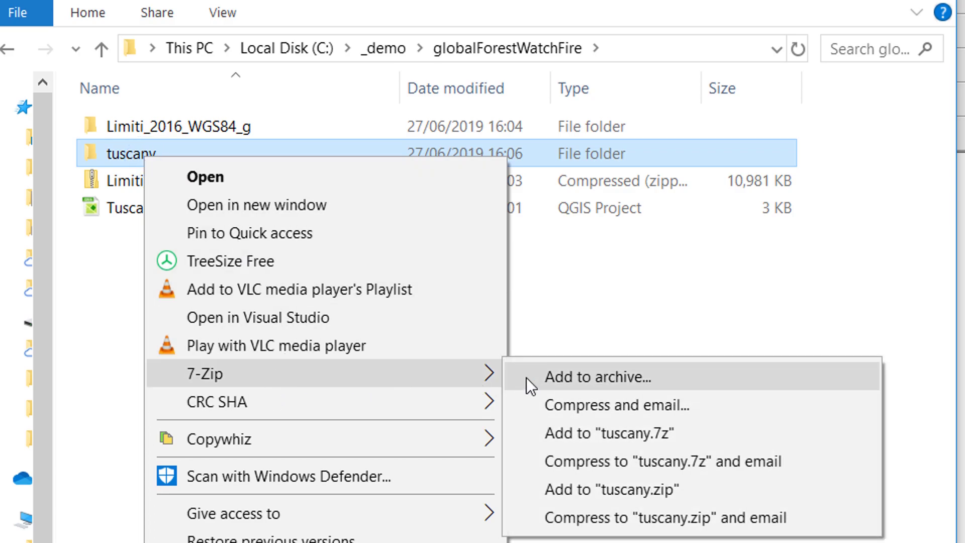
click(629, 490)
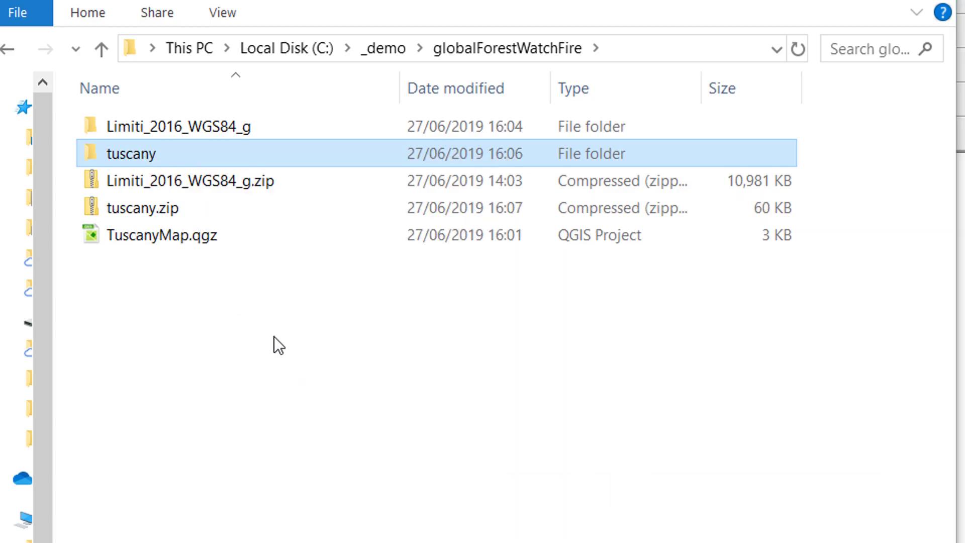
Upload tuscany.zip as the alert area in Global Forest Watch Fires, using REGIONE as the name field.
click(145, 215)
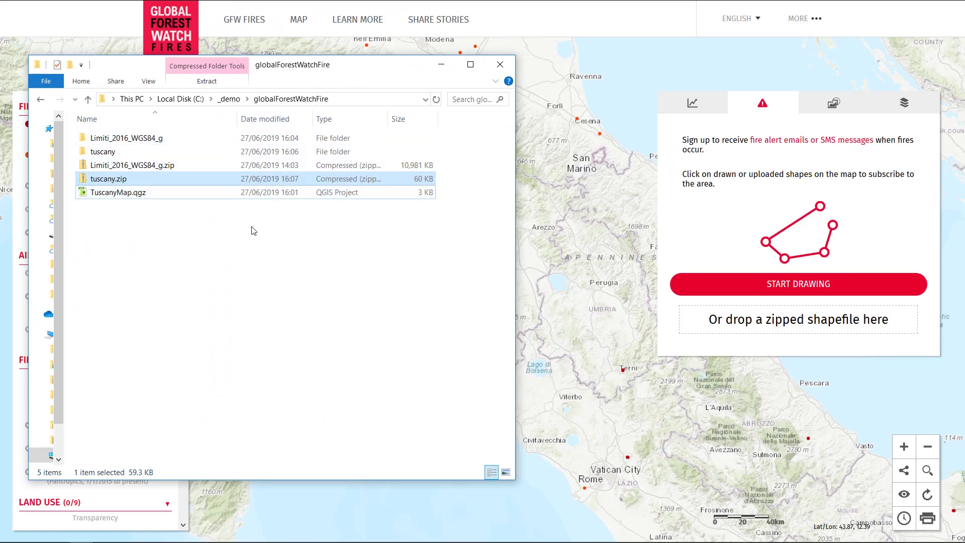
click(120, 256)
click(128, 180)
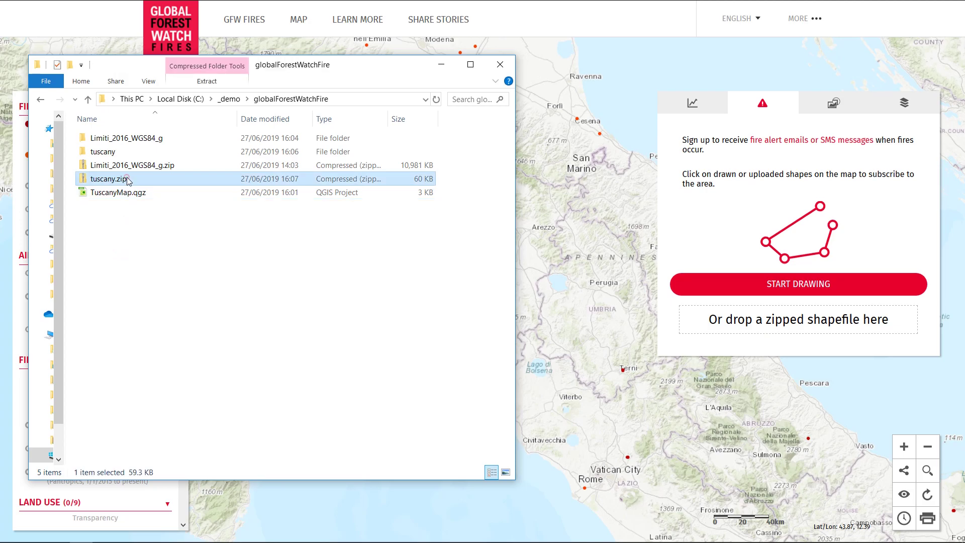
drag(138, 179, 771, 319)
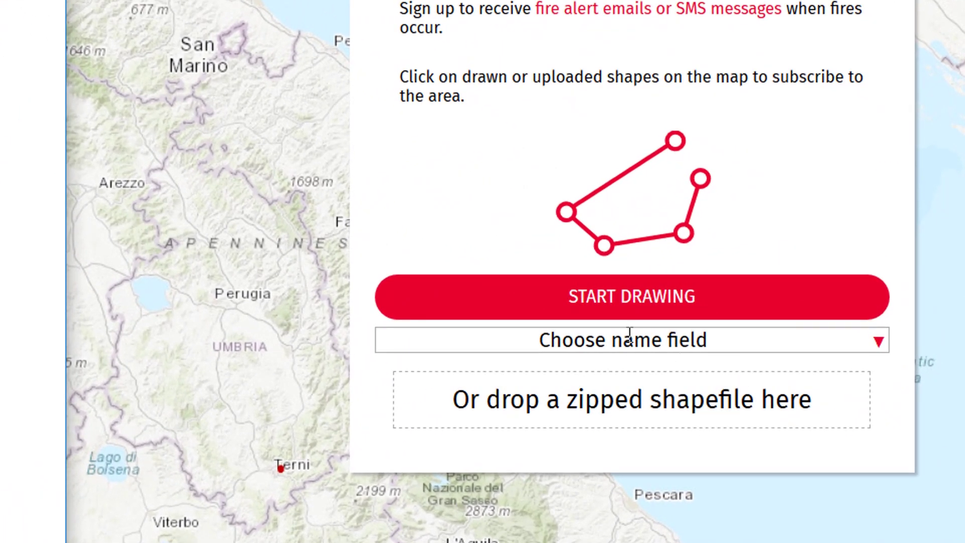
click(879, 343)
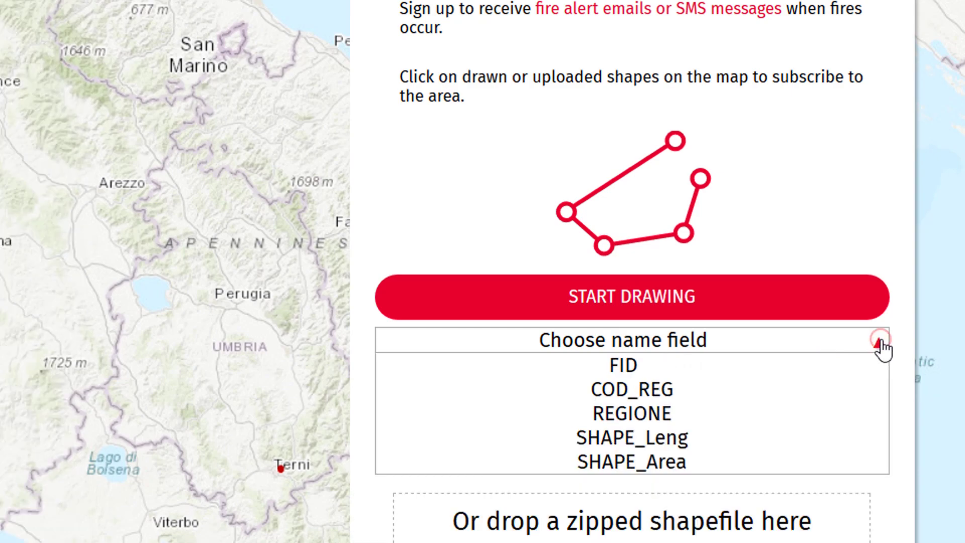
click(653, 414)
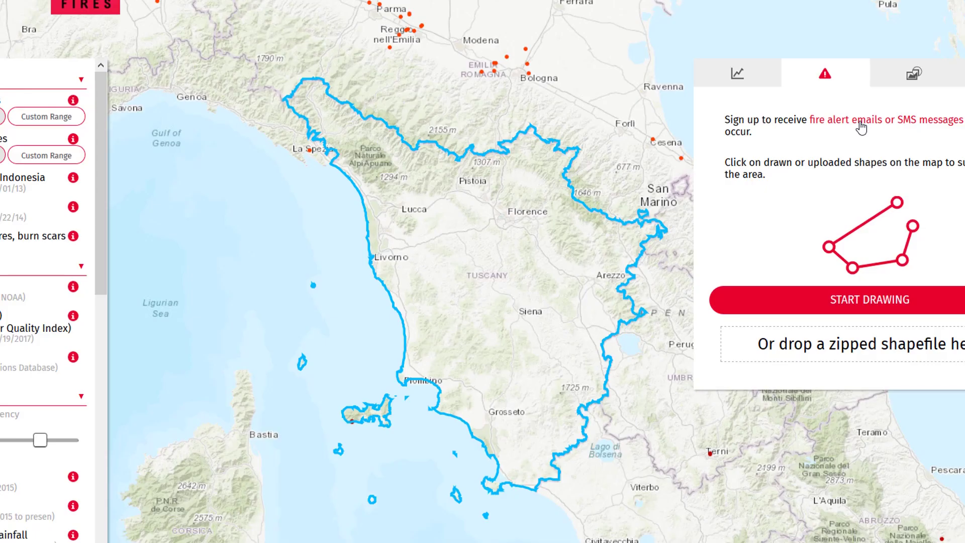
Subscribe to fire alerts for the uploaded Toscana area, entering the subscriber's email address and phone number.
click(861, 128)
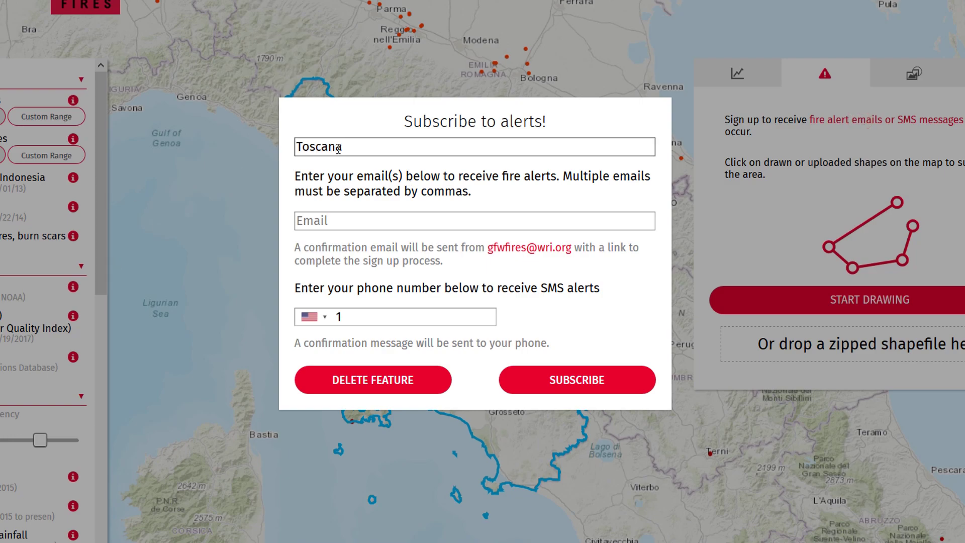
click(312, 220)
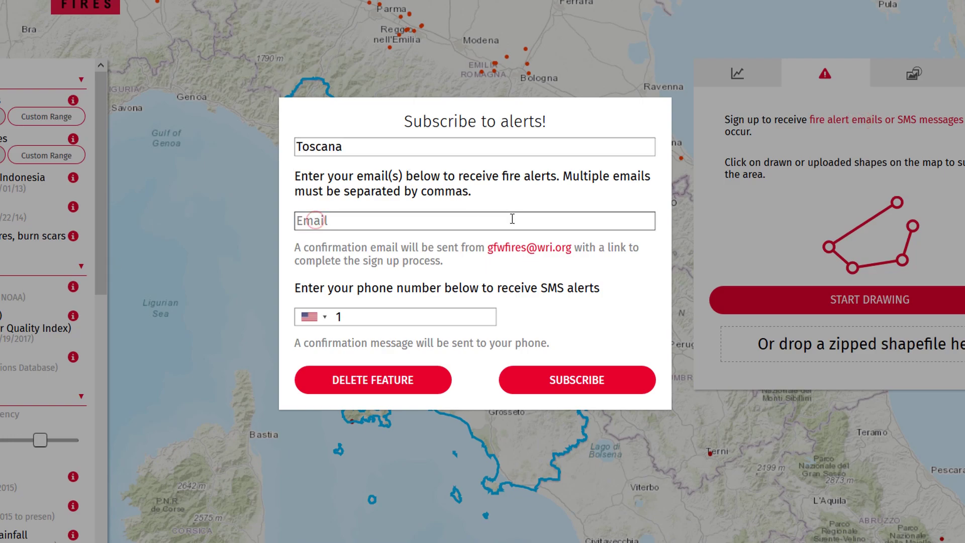
text(myemail@email.com)
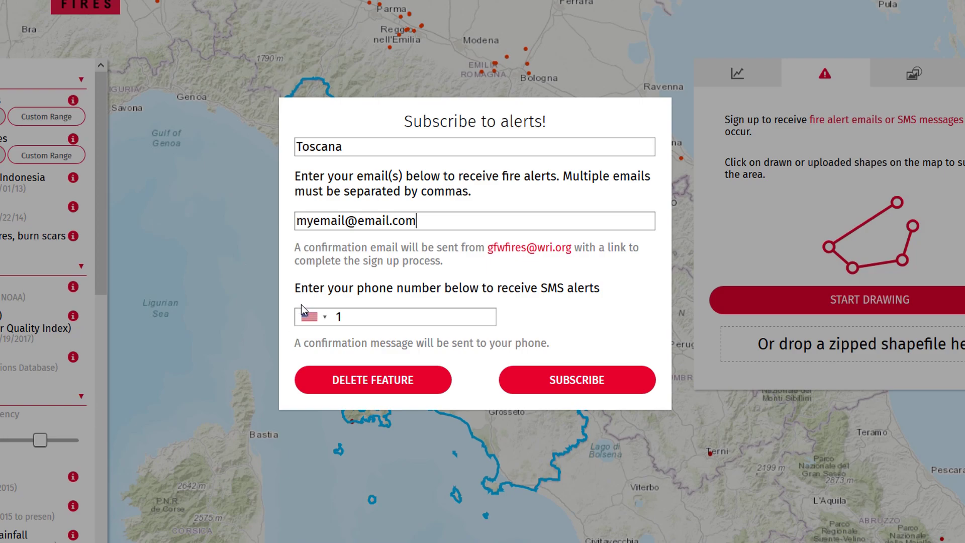
click(361, 320)
text(15557771)
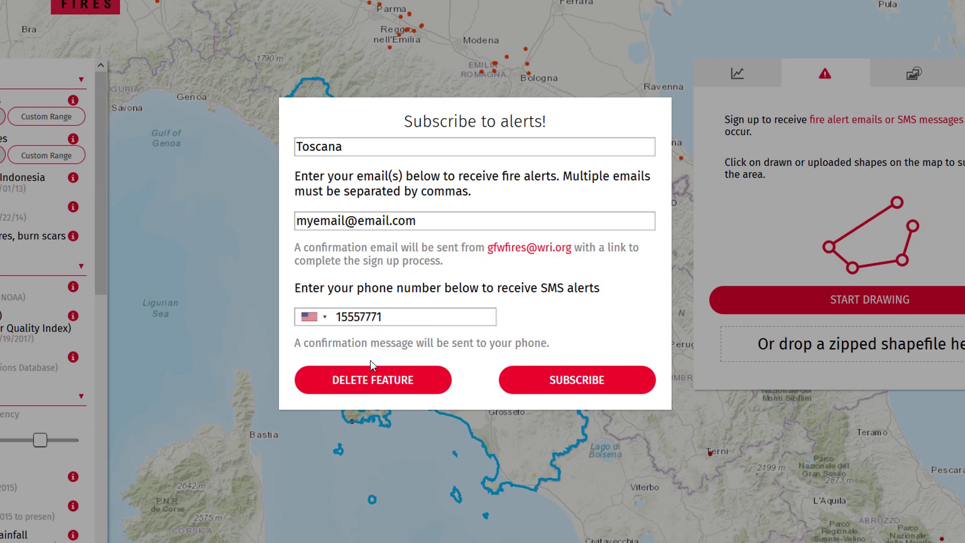
click(586, 382)
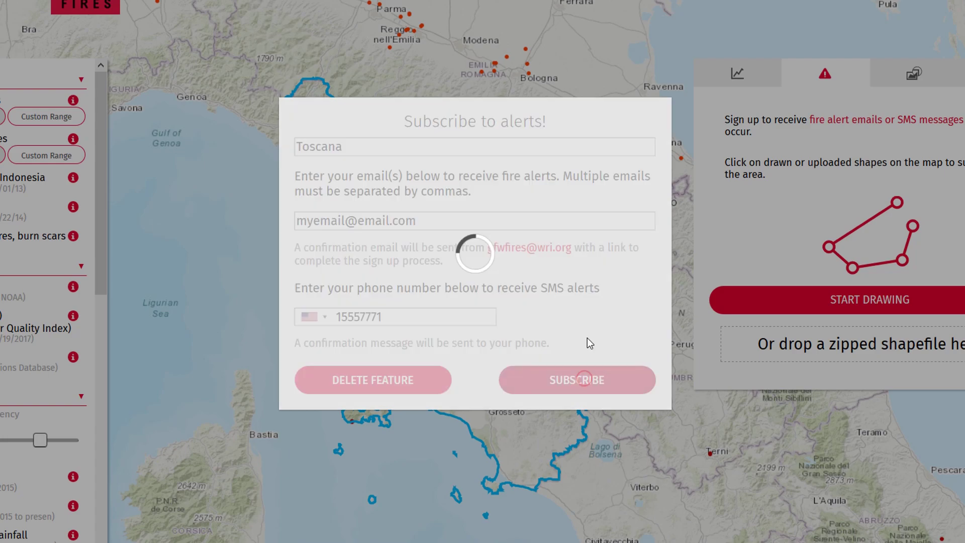